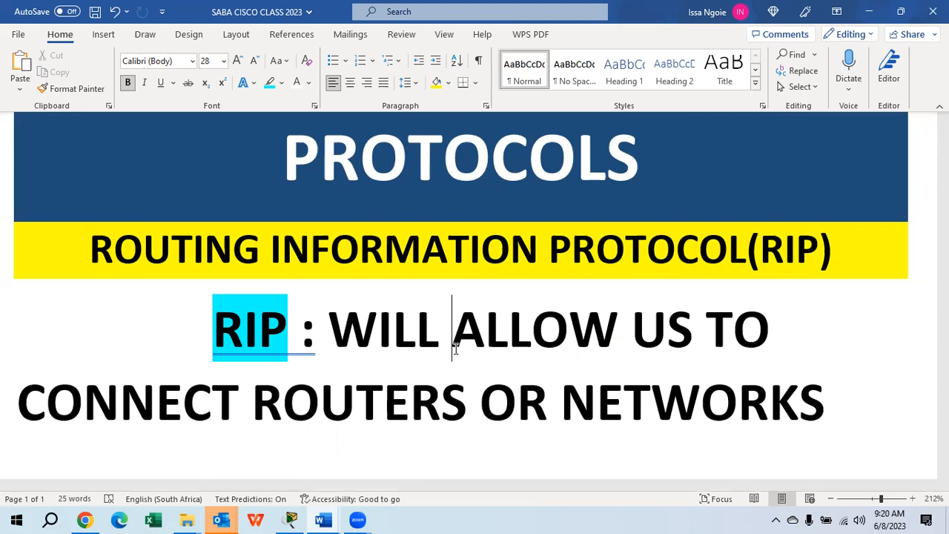
Switch to Cisco Packet Tracer and place two 2911 routers side by side, spaced apart, in the logical workspace
left_click(290, 520)
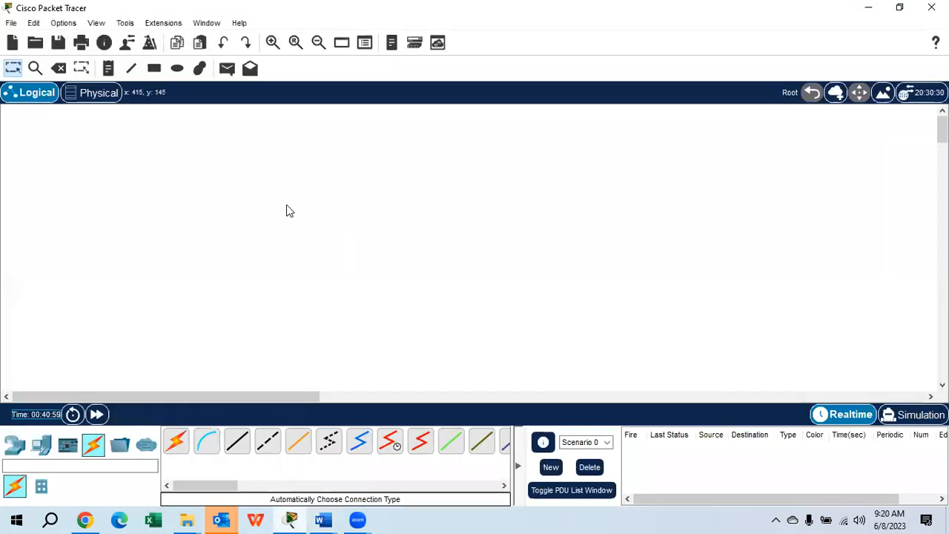
left_click(15, 445)
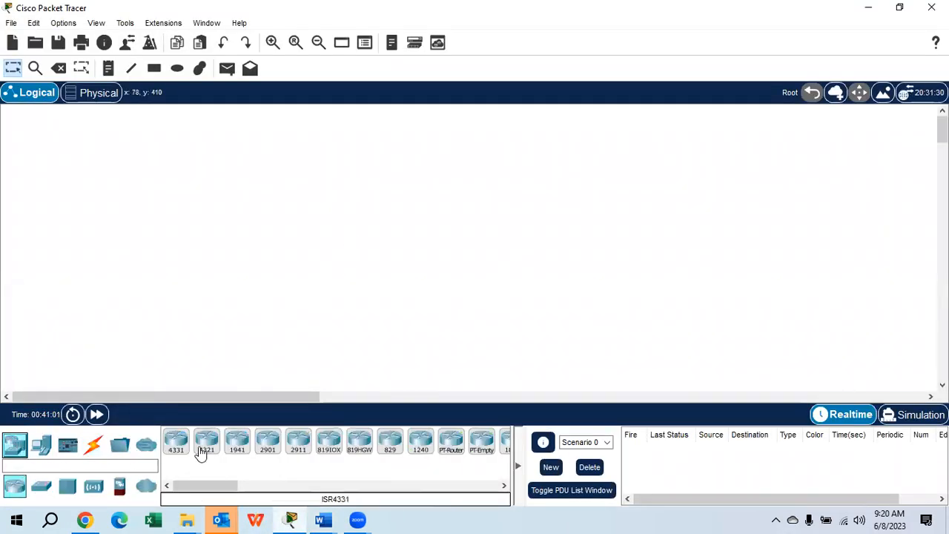
left_click_drag(298, 445, 296, 227)
left_click_drag(297, 445, 539, 215)
Place four PCs in the workspace, two stacked on the outer side of Router0 and two on the outer side of Router1
left_click(41, 444)
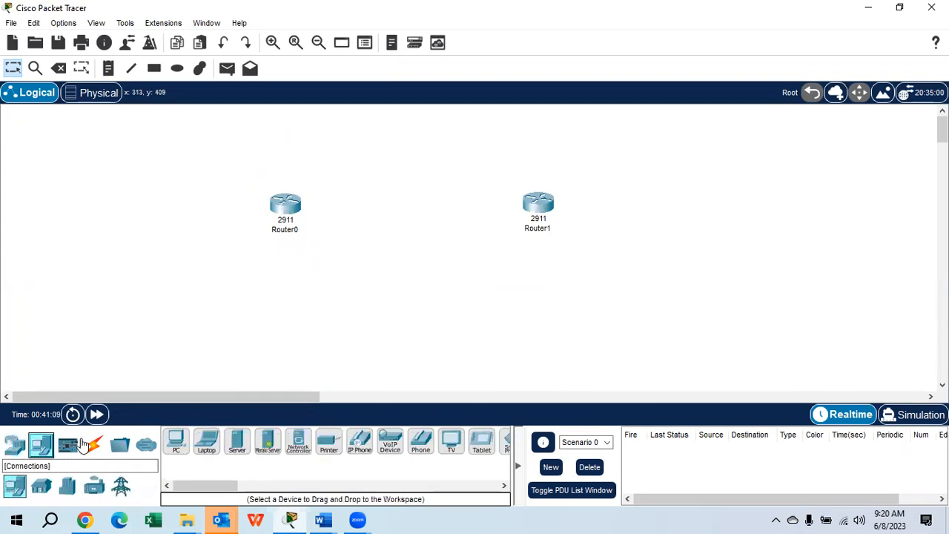
left_click(176, 441)
left_click(64, 172)
left_click(175, 441)
left_click(58, 257)
left_click(182, 442)
left_click(795, 157)
left_click(178, 442)
left_click(798, 253)
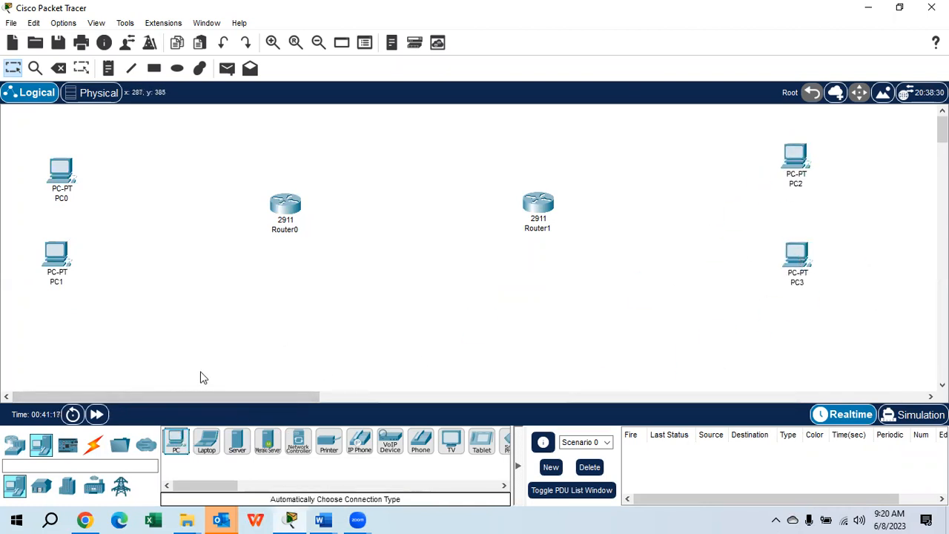
Add two 2960 switches, one between Router0 and its PCs and one between Router1 and its PCs
left_click(15, 443)
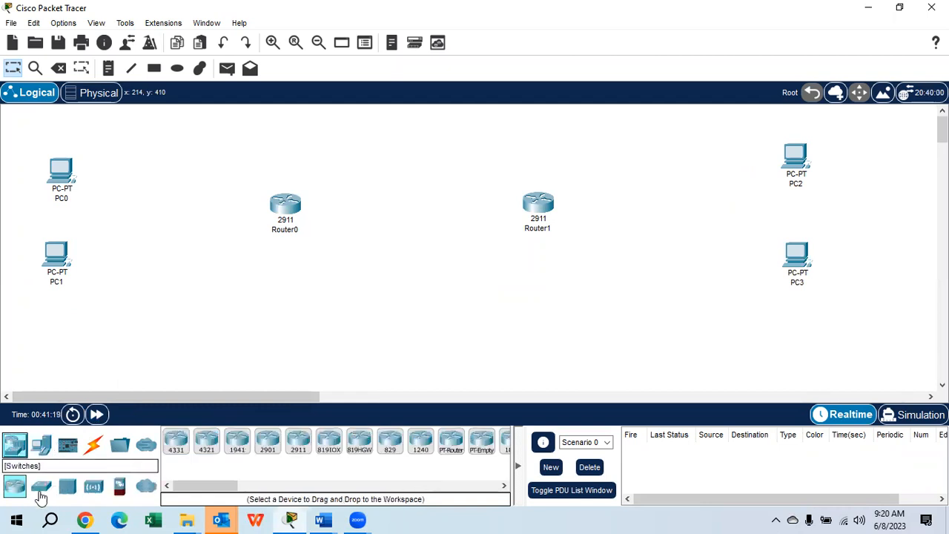
left_click(41, 487)
left_click(178, 442)
left_click(167, 259)
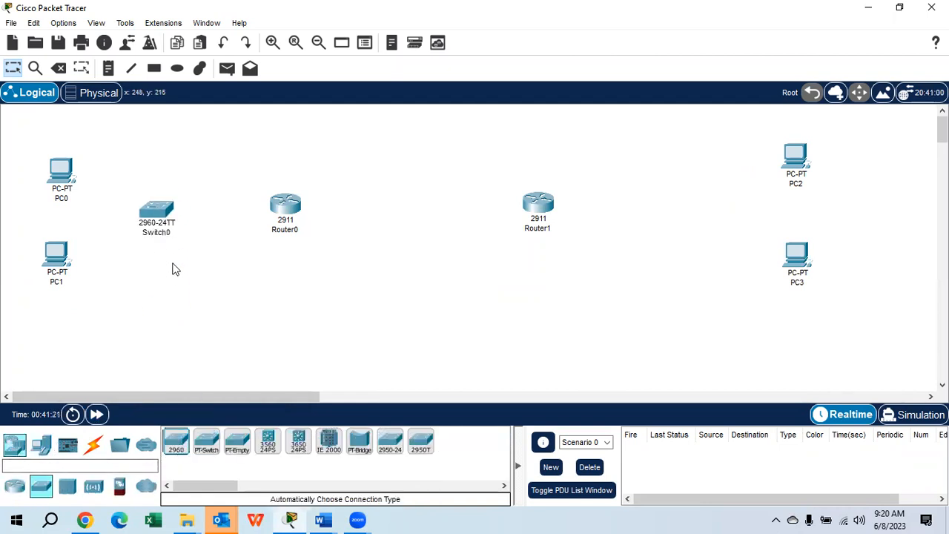
left_click(177, 442)
left_click(675, 210)
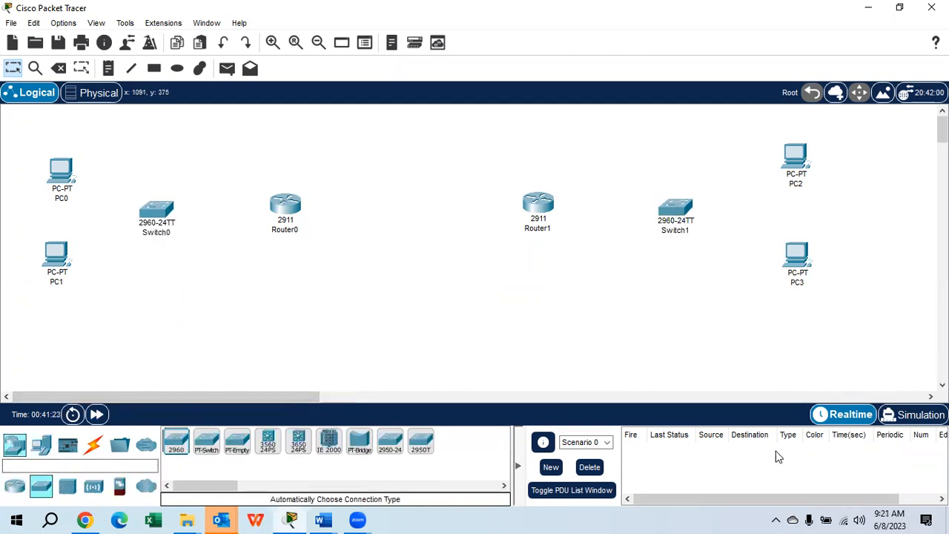
Connect PC0's FastEthernet0 to Switch0's FastEthernet0/1 with a copper straight-through cable
left_click(94, 445)
left_click(237, 442)
left_click(52, 169)
left_click(94, 224)
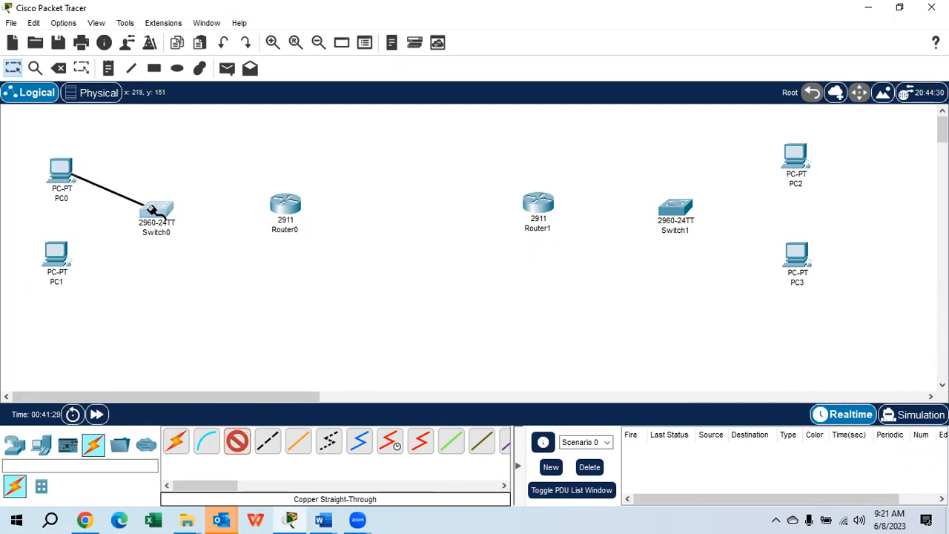
left_click(152, 210)
left_click(244, 26)
Connect PC1's FastEthernet0 to Switch0's FastEthernet0/2 with a copper straight-through cable
left_click(237, 444)
left_click(52, 251)
left_click(81, 308)
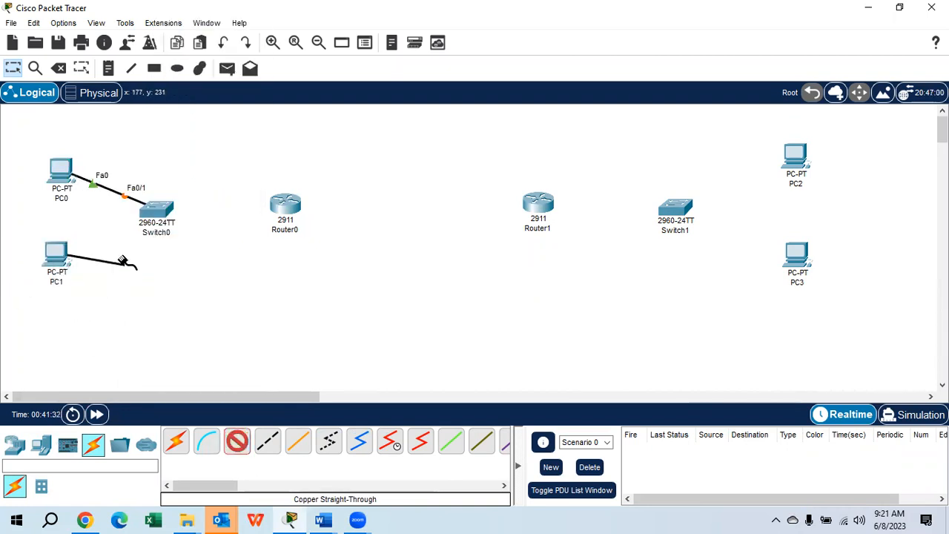
left_click(157, 212)
left_click(237, 38)
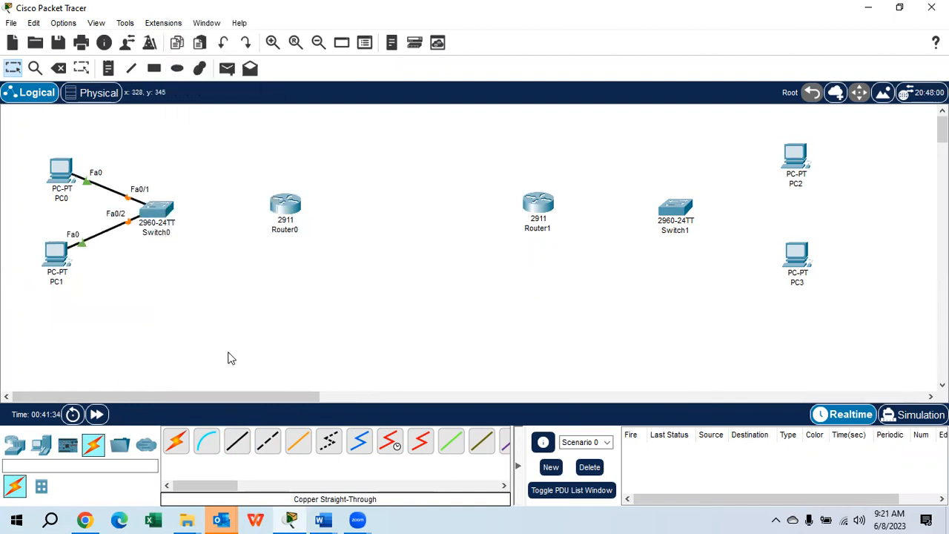
Connect PC2's FastEthernet0 to Switch1's FastEthernet0/1 with a copper straight-through cable
left_click(237, 441)
left_click(805, 154)
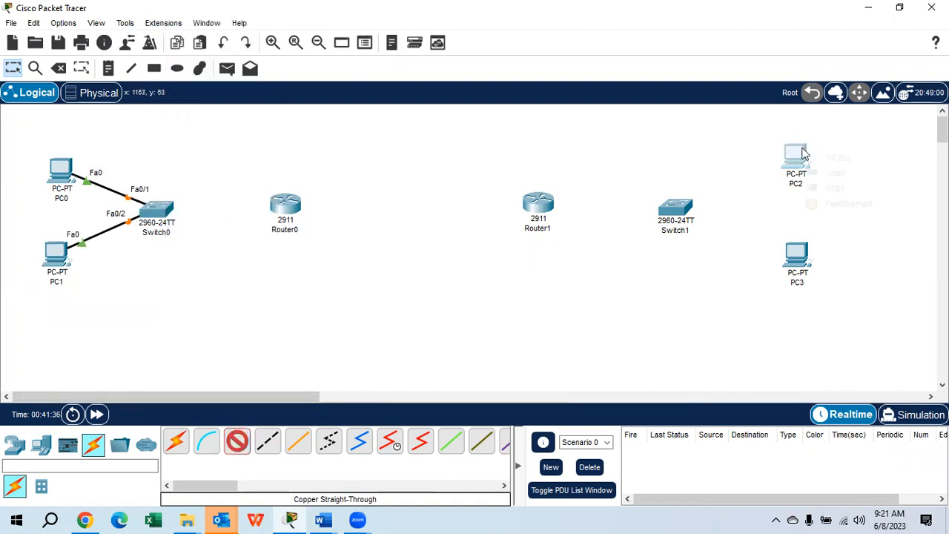
left_click(821, 203)
left_click(670, 212)
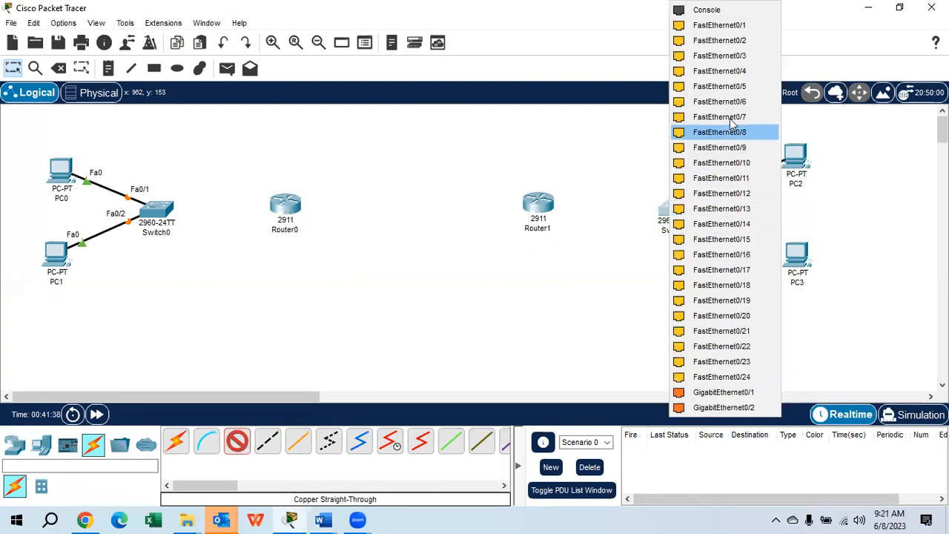
left_click(735, 27)
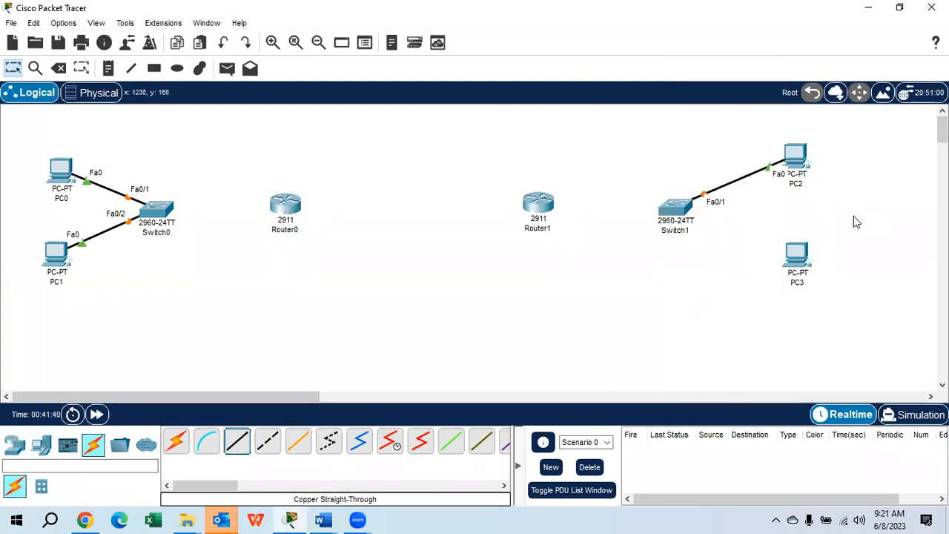
Connect PC3's FastEthernet0 to Switch1's FastEthernet0/2 with a copper straight-through cable
left_click(237, 442)
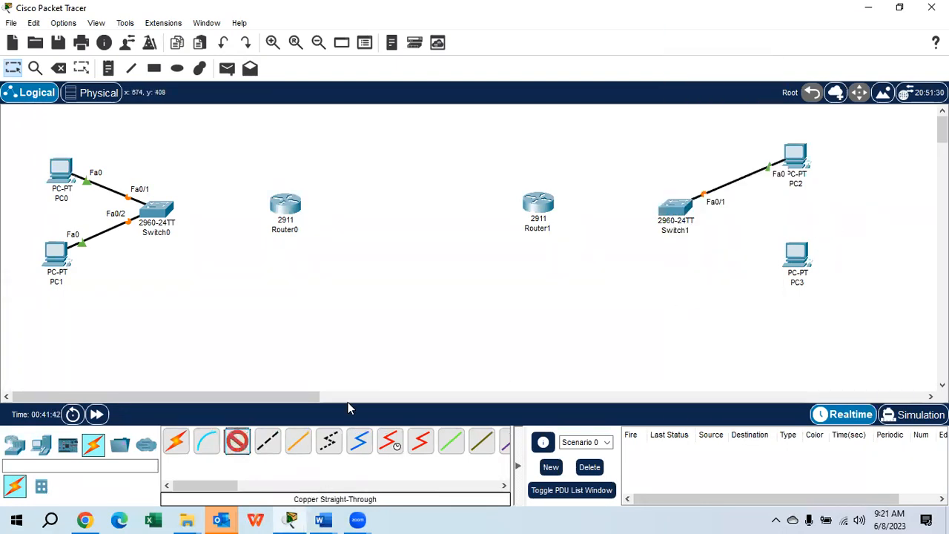
left_click(797, 256)
left_click(864, 317)
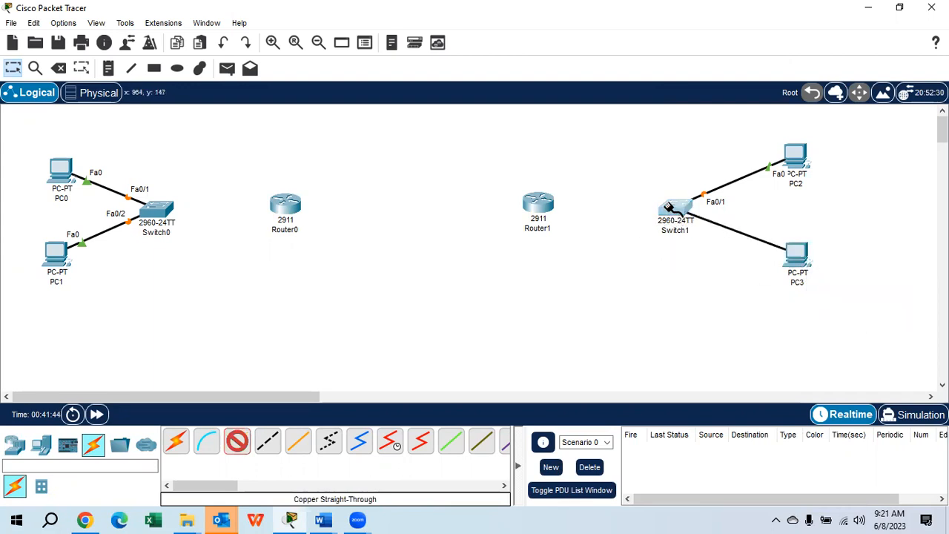
left_click(675, 208)
left_click(736, 26)
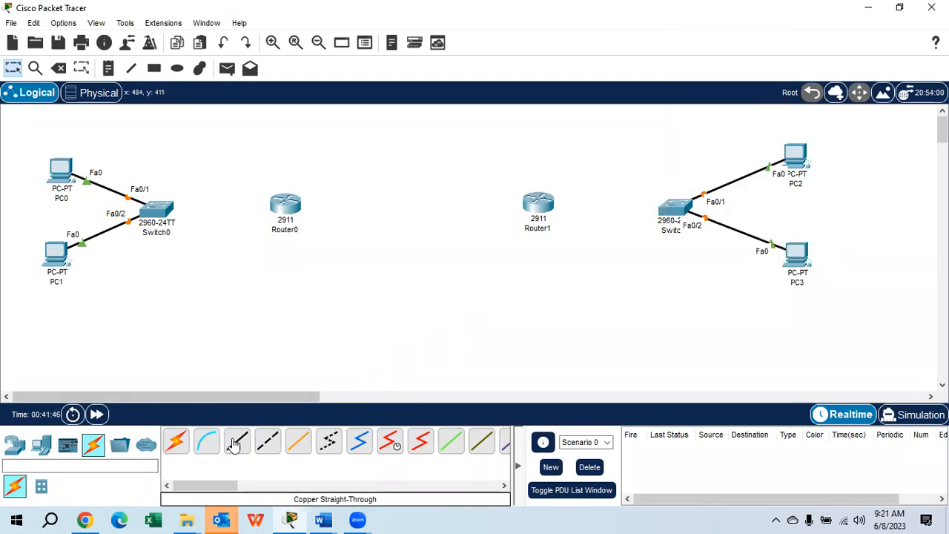
Connect Switch1's FastEthernet0/3 to Router1's GigabitEthernet0/0 with a copper straight-through cable
left_click(681, 209)
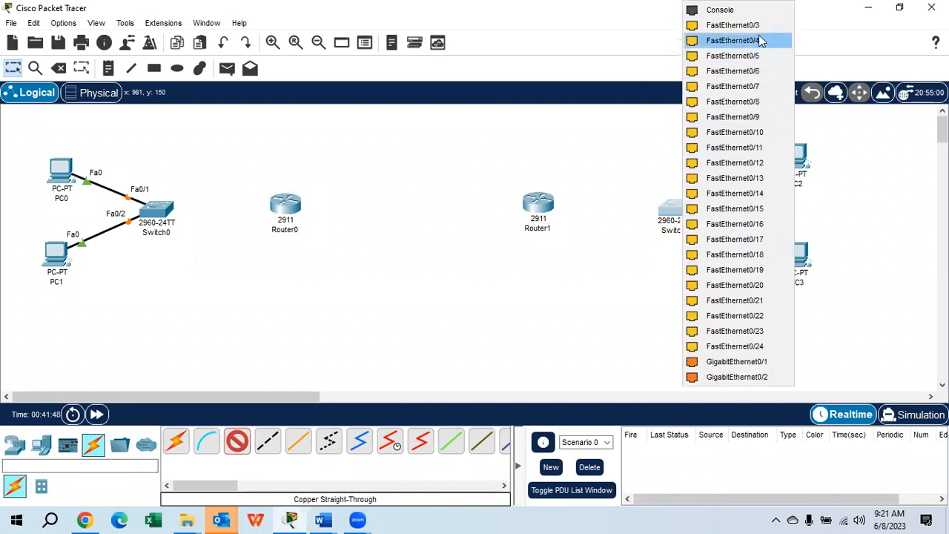
left_click(727, 23)
left_click(548, 202)
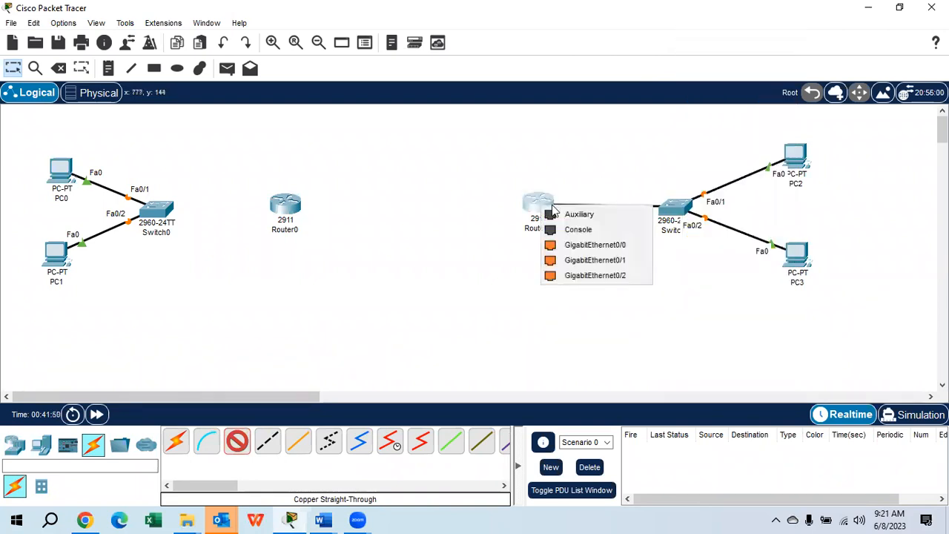
left_click(596, 247)
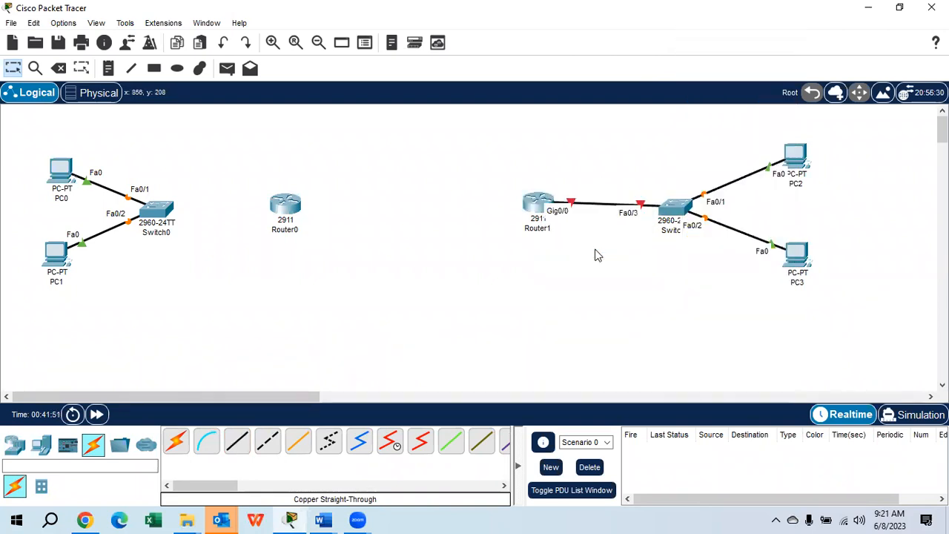
Connect Switch0's FastEthernet0/3 to Router0's GigabitEthernet0/0 with a copper straight-through cable
left_click(237, 442)
left_click(163, 212)
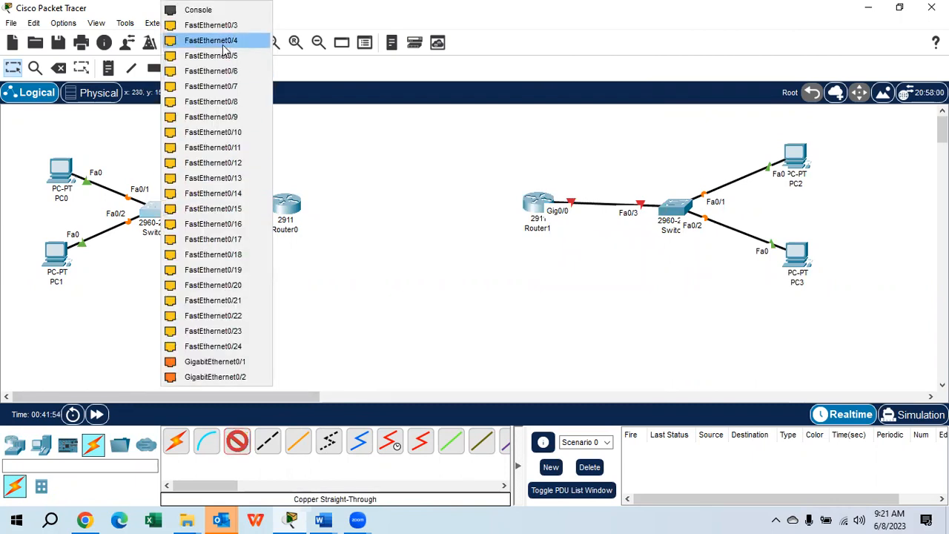
left_click(236, 24)
left_click(284, 202)
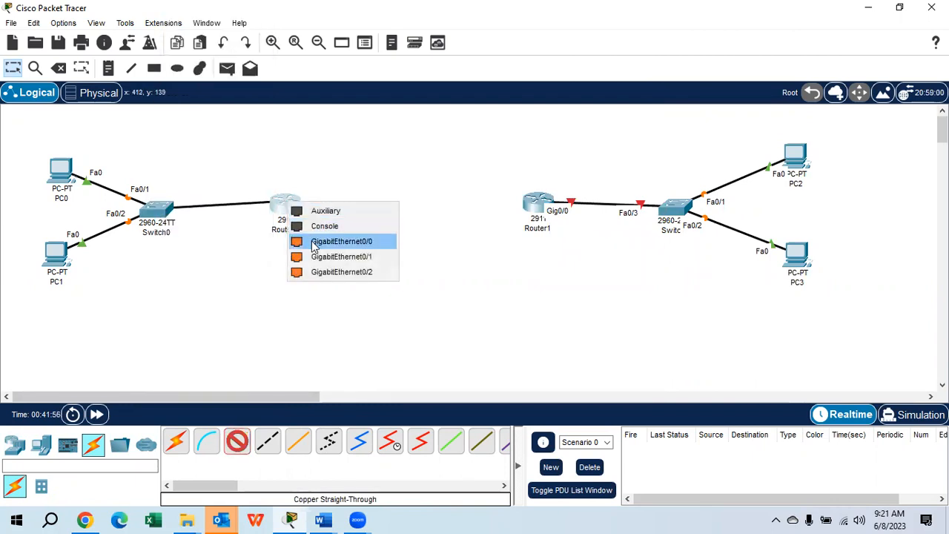
left_click(314, 244)
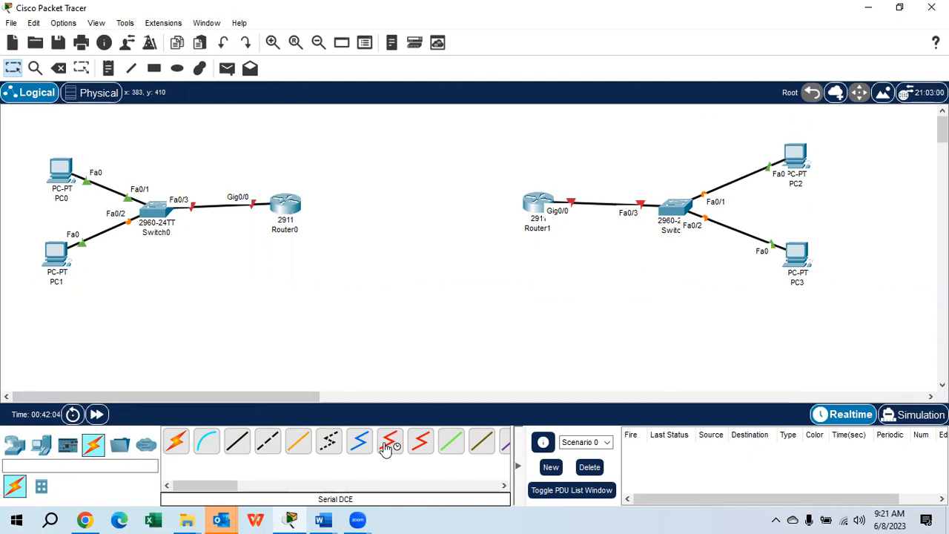
Link Router0's GigabitEthernet0/1 to Router1's GigabitEthernet0/2 with a copper cross-over cable
left_click(268, 441)
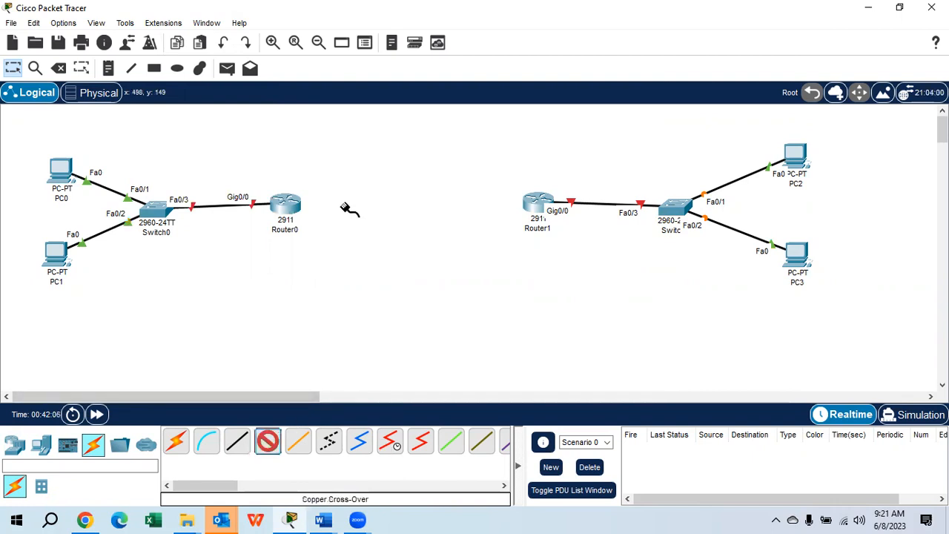
left_click(295, 210)
left_click(344, 244)
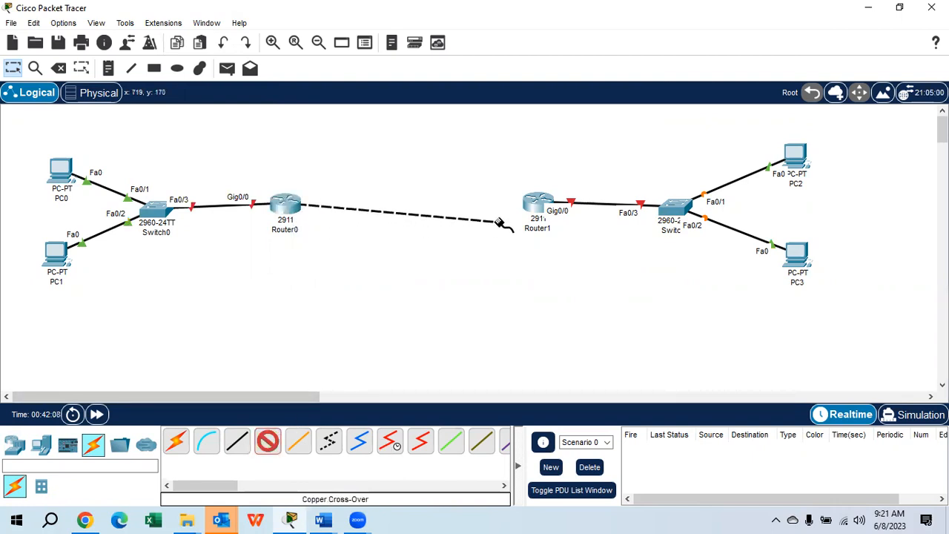
left_click(535, 204)
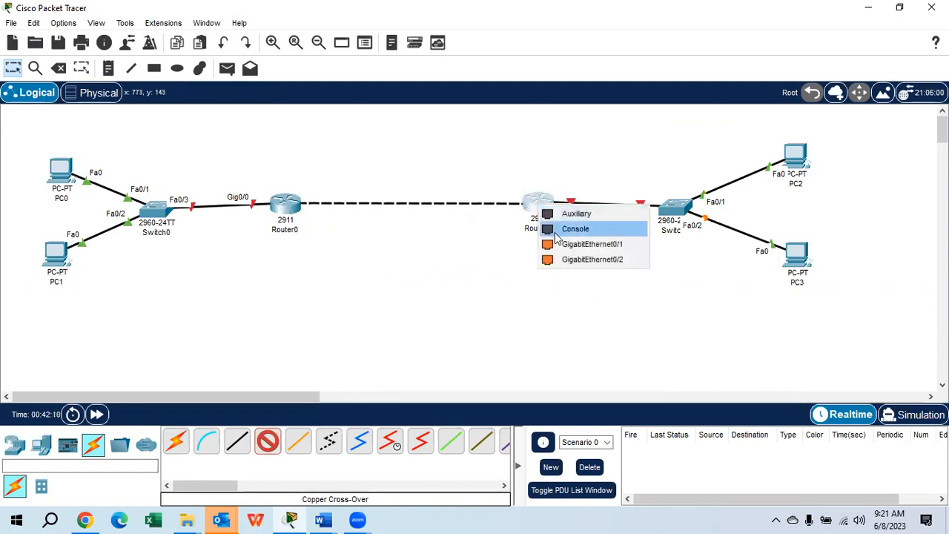
left_click(563, 260)
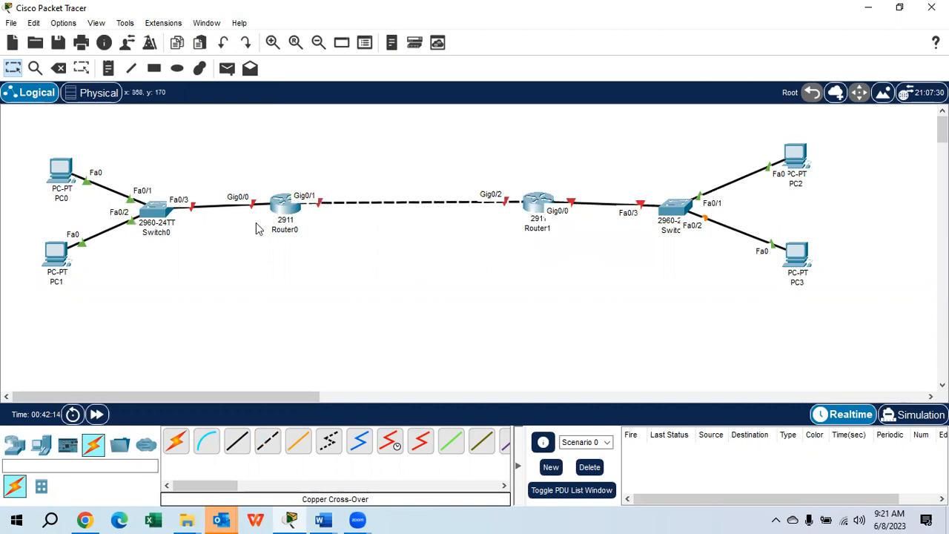
Draw a rectangle filled with green #55ff00 around PC0, PC1 and Switch0, reaching to the edge of Router0
left_click(155, 68)
left_click(335, 98)
left_click(425, 120)
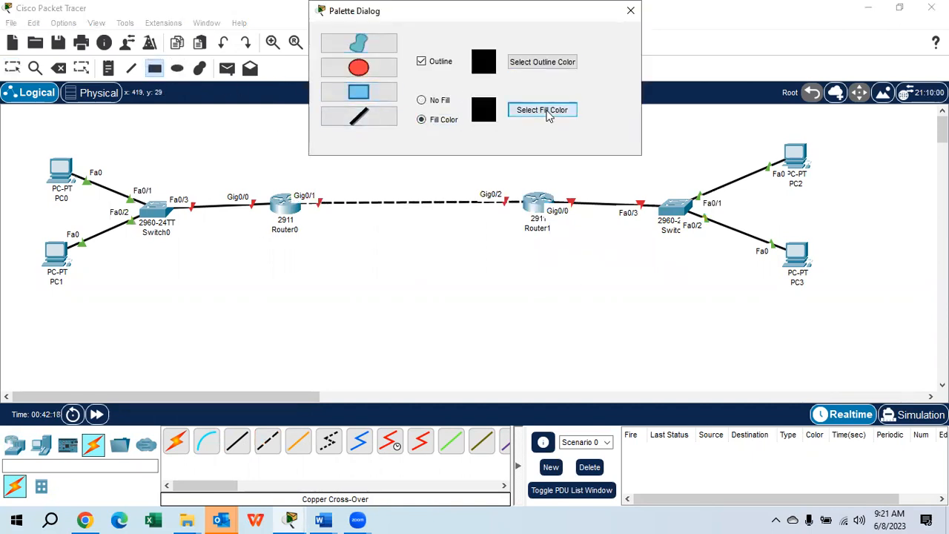
left_click(545, 111)
left_click(428, 198)
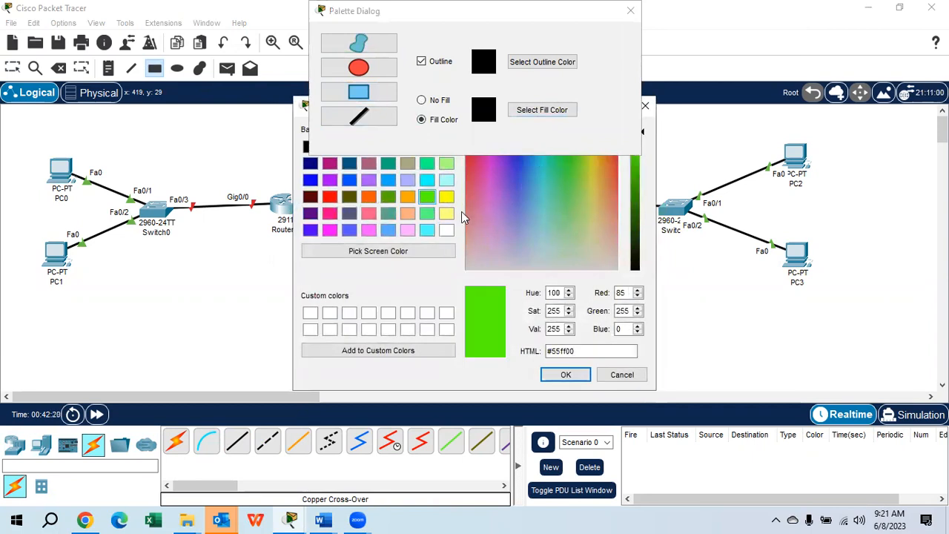
left_click(561, 374)
mouse_move(17, 130)
left_mouse_down()
mouse_move(22, 258)
mouse_move(178, 302)
mouse_move(266, 302)
left_mouse_up()
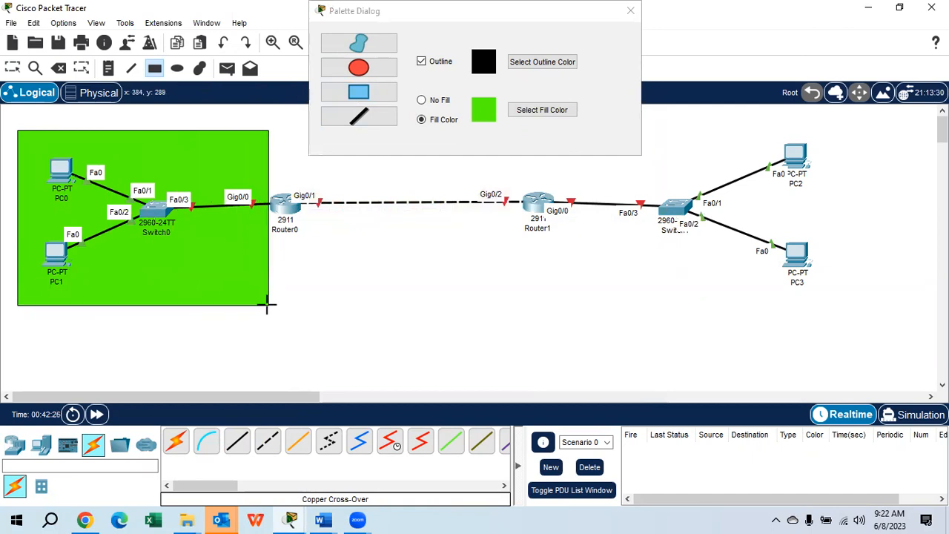
Draw a rectangle filled with yellow #ffff00 around PC2, PC3 and Switch1, reaching to the edge of Router1
left_click(517, 110)
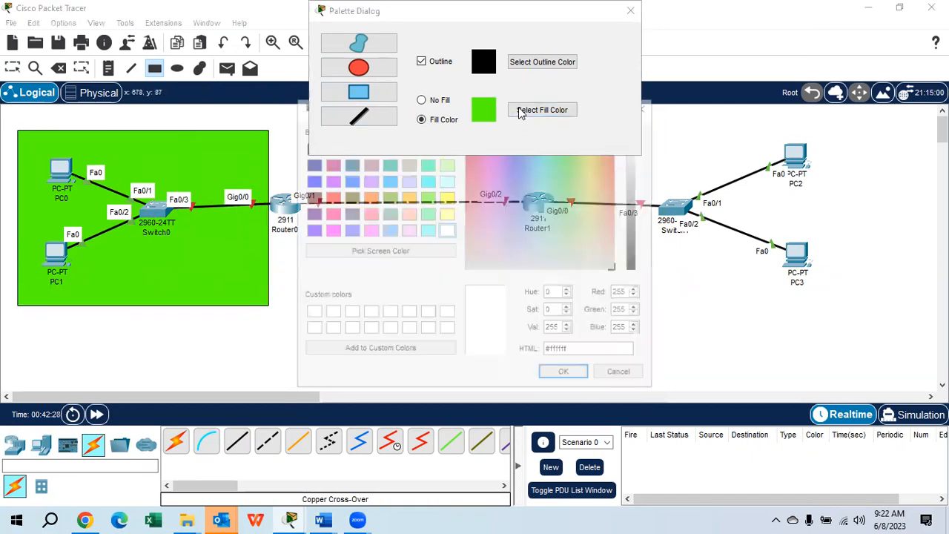
left_click(446, 197)
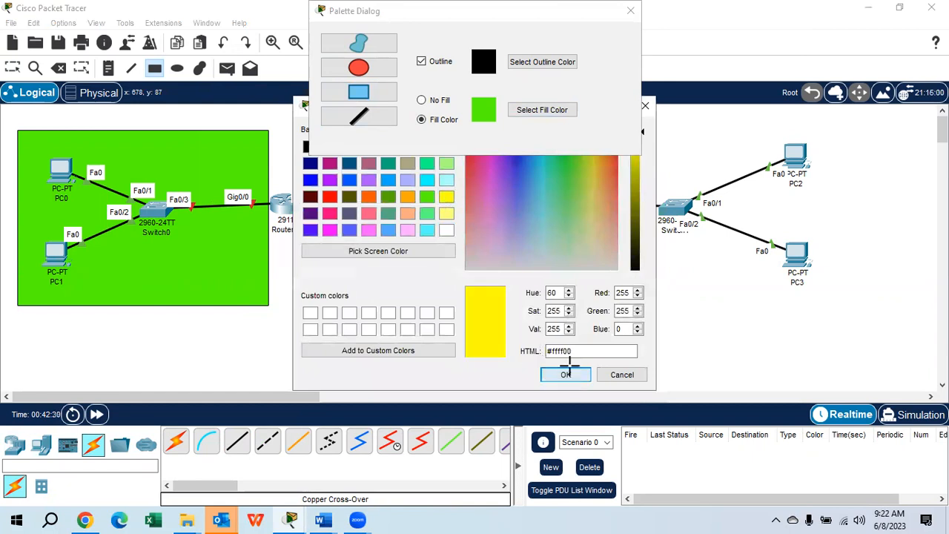
left_click(565, 376)
left_click_drag(838, 128, 555, 323)
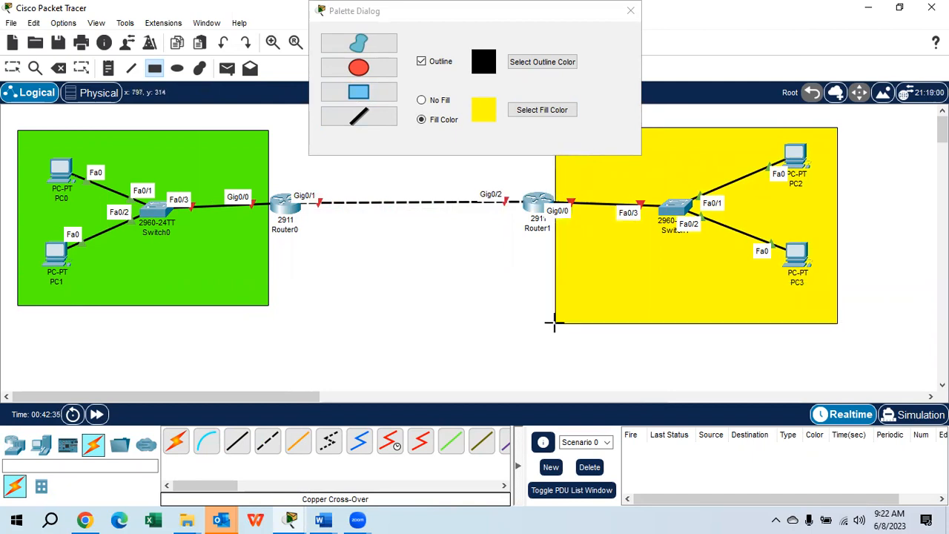
Draw an ellipse filled with cyan #55ffff over the link between Router0 and Router1, then close the drawing palette
left_click(373, 71)
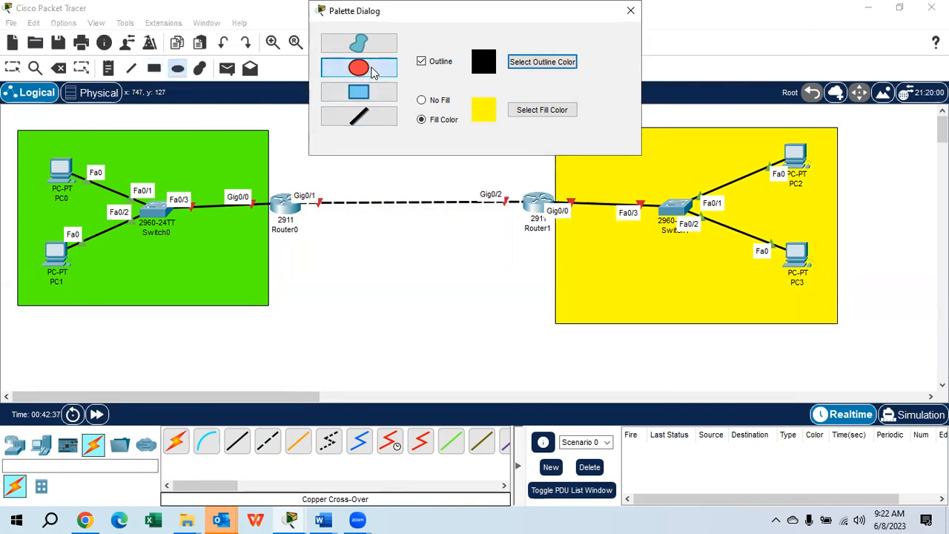
left_click(542, 111)
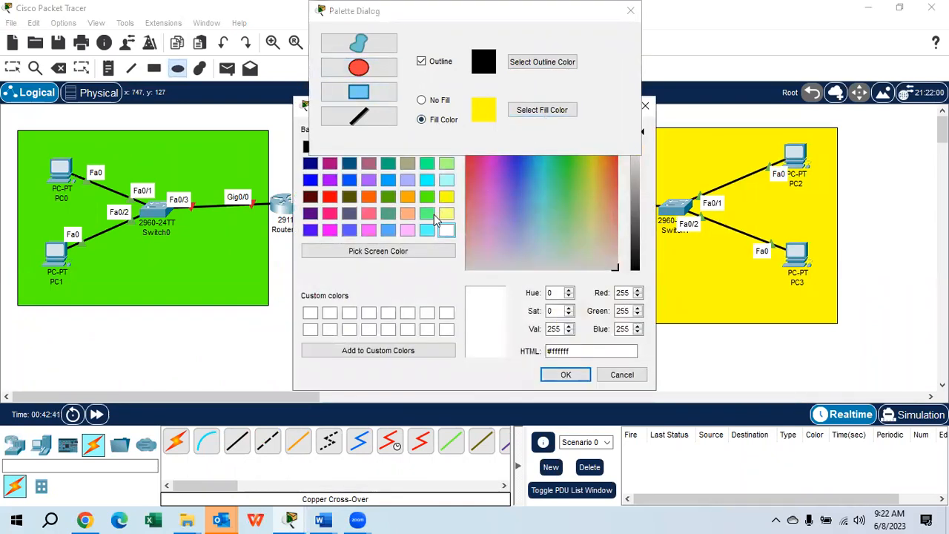
left_click(427, 231)
left_click(563, 375)
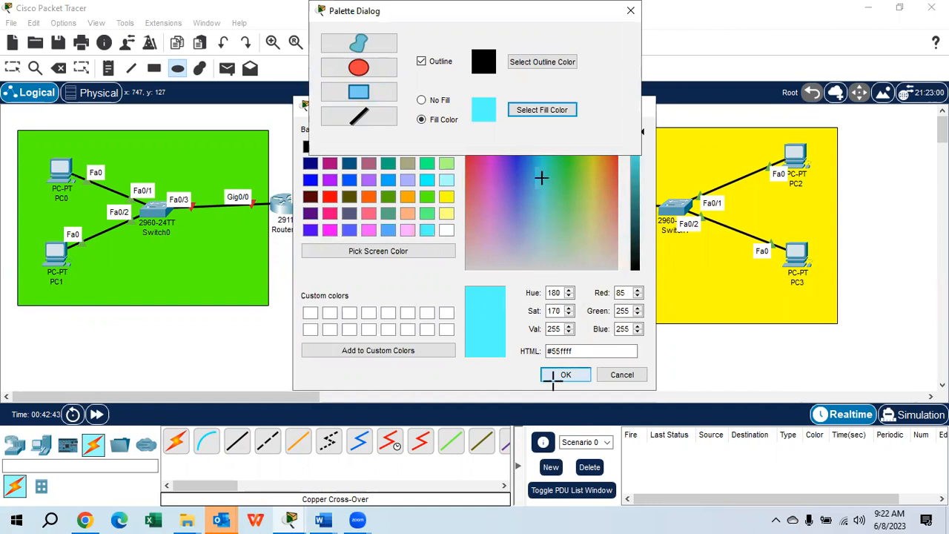
left_click_drag(303, 178, 521, 238)
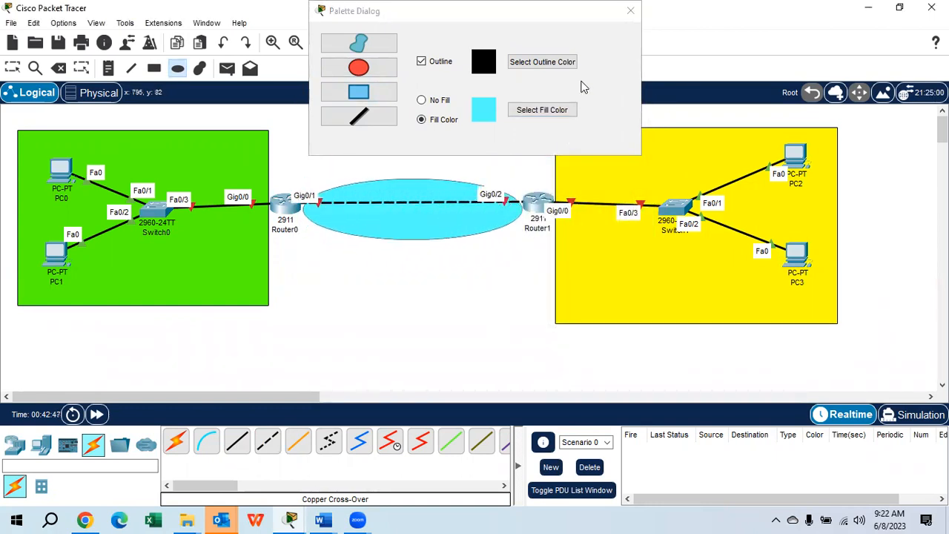
left_click(630, 10)
left_click(13, 68)
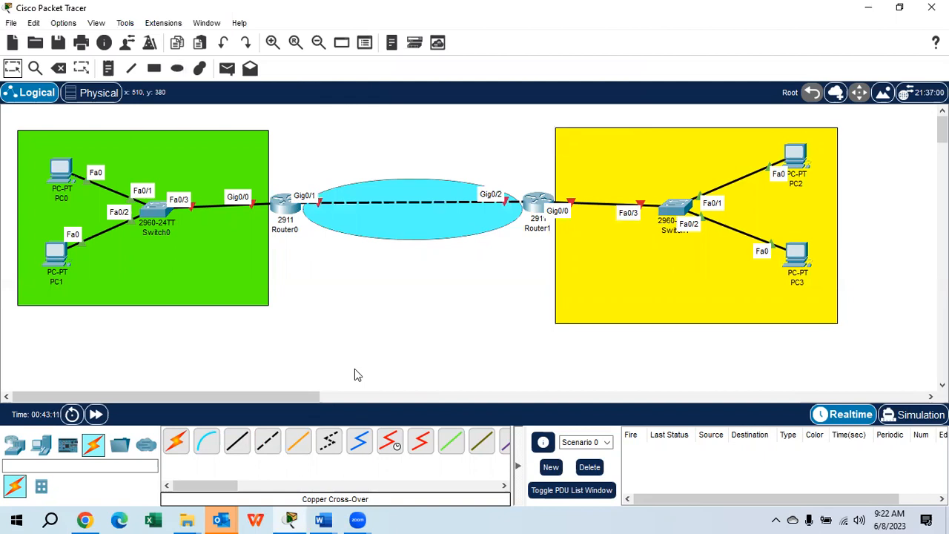
Place a two-line note reading "3 NETWORKS" and "3 NETWORK IDs" above the cyan ellipse
left_click(107, 68)
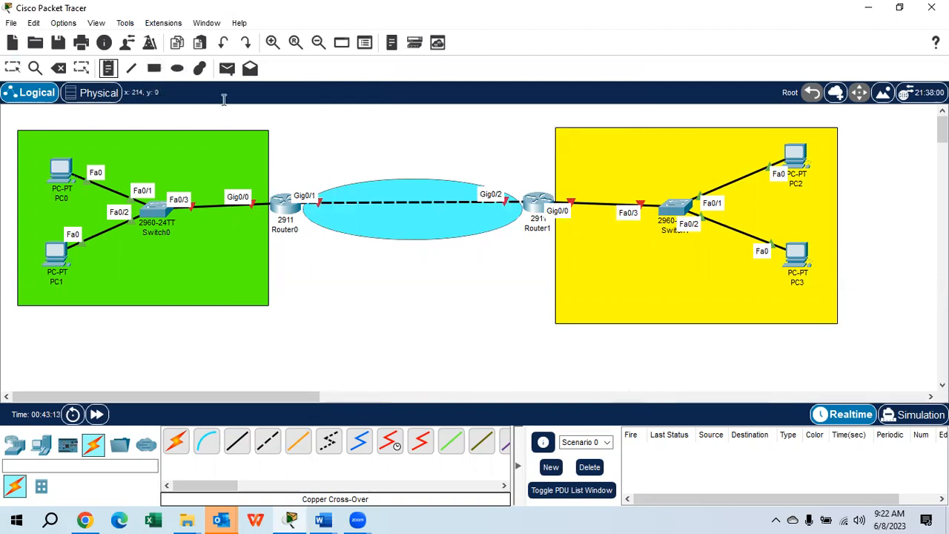
left_click(349, 119)
type("3")
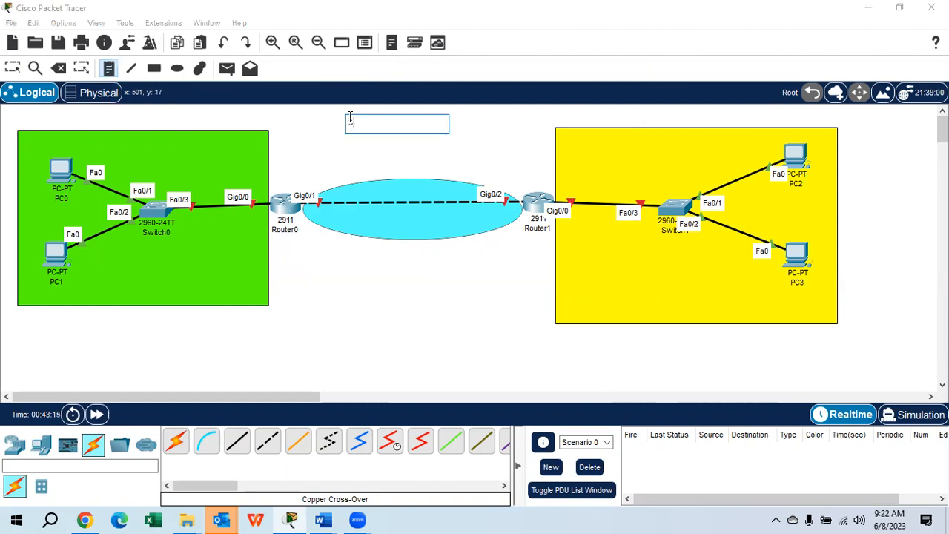
type(" NETWORKS")
key("Return")
type("3 NETWORK ")
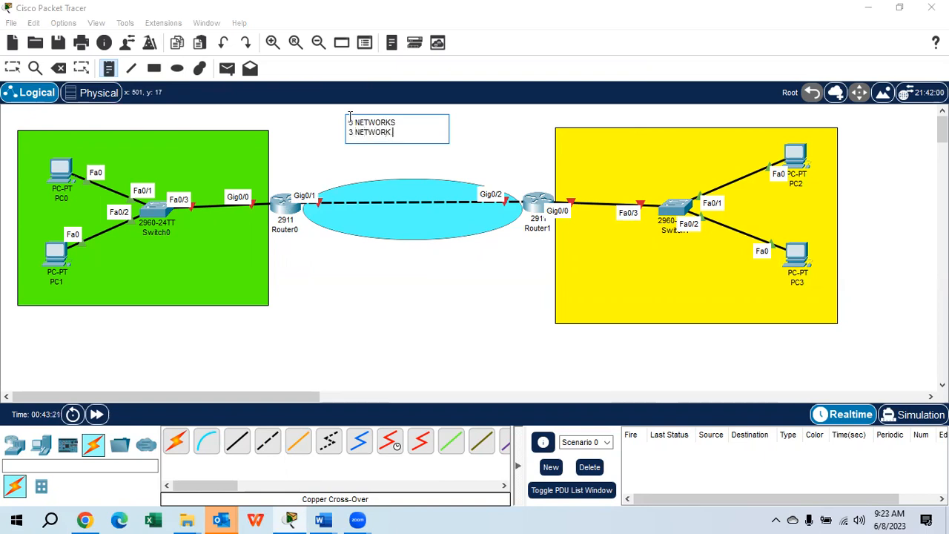
type("IDs")
left_click(11, 66)
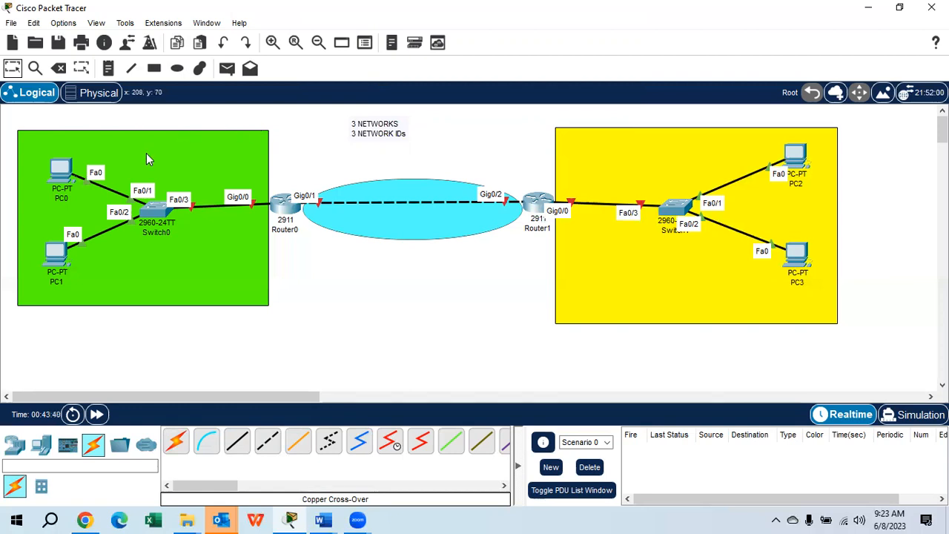
Label the green network with a note reading "192.168.1.0/24" above Switch0
left_click(108, 67)
left_click(159, 149)
type("192.1")
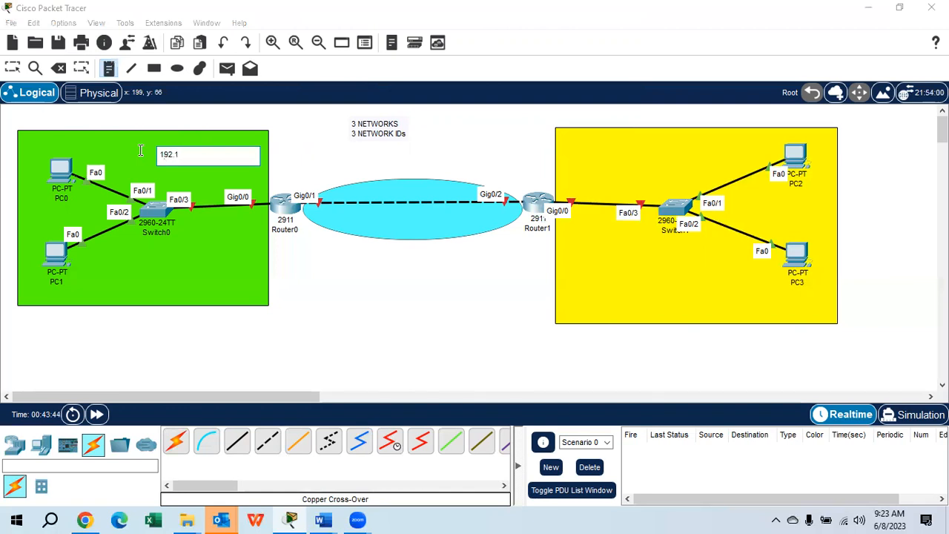
type("68.1.1")
type("/24")
key("BackSpace")
key("BackSpace")
key("BackSpace")
key("BackSpace")
type("0/24")
Label the cyan router-to-router network with a note reading "192.168.2.0/24"
left_click(374, 189)
type("192.168.")
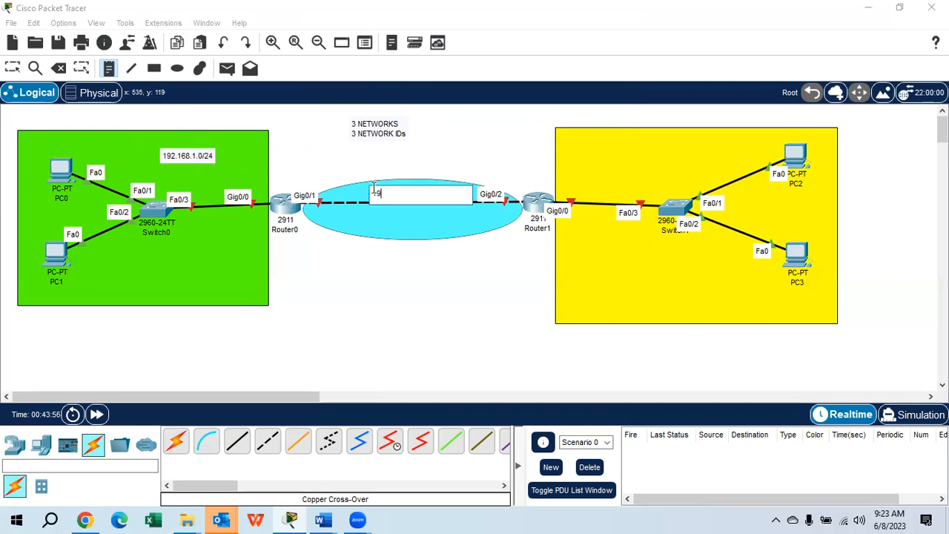
type("2.0/24")
Label the yellow network "192.168.3.0/24" above Switch1 and shift the 192.168.2.0/24 note clear of the router link
left_click(627, 150)
type("192.1")
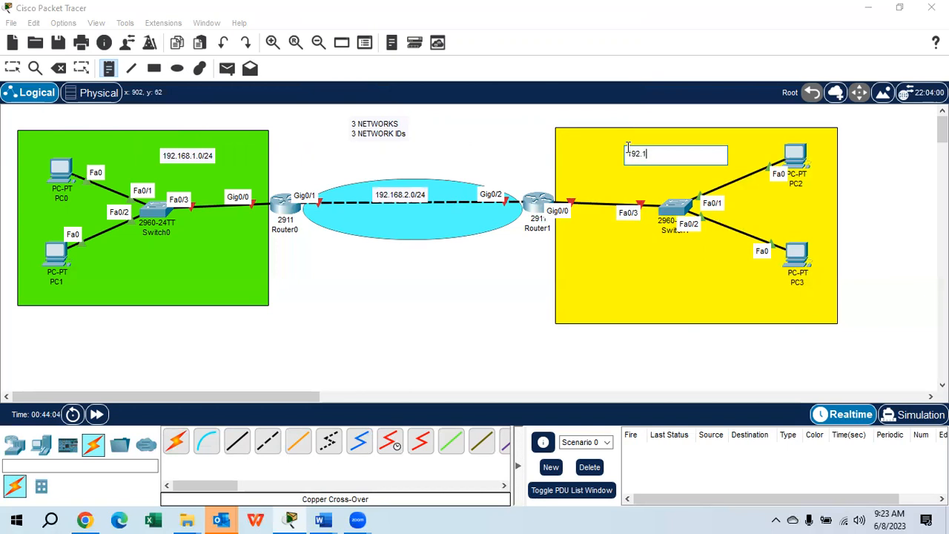
type("68.3.0/24")
left_click(12, 69)
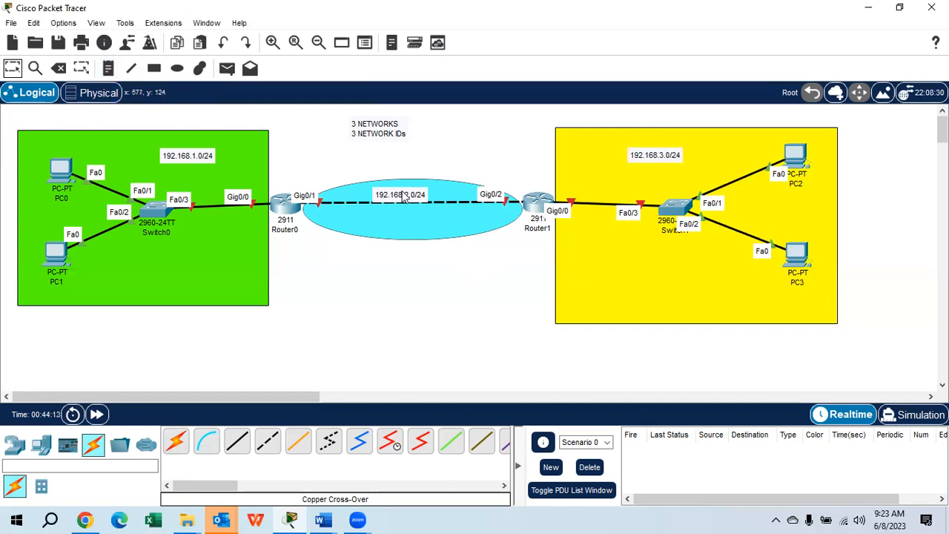
left_click_drag(404, 196, 412, 191)
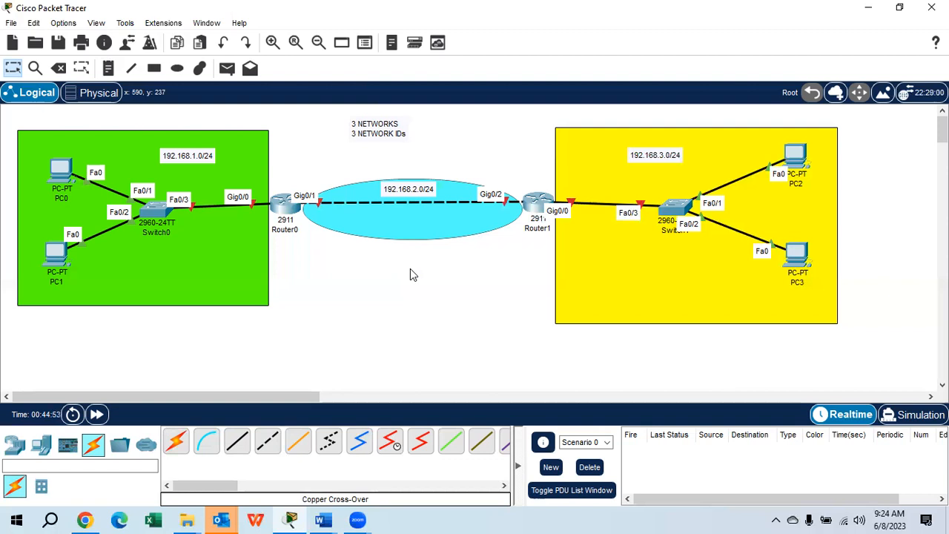
Add a note reading "BUILDING A" in the lower part of the green rectangle
left_click(109, 67)
left_click(192, 253)
type("bui")
key("BackSpace")
key("BackSpace")
key("BackSpace")
key("BackSpace")
type("BU")
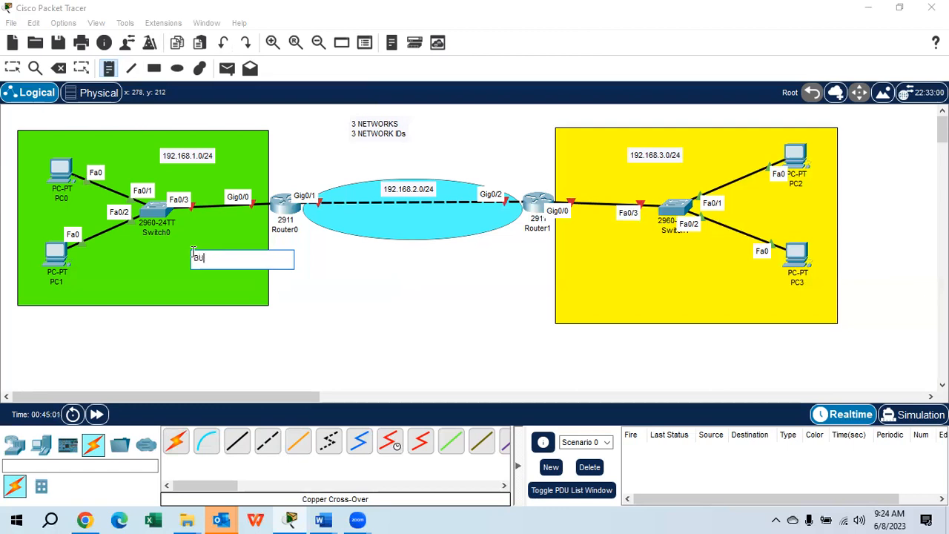
type("ILDING A")
Add a note reading "BUILDING B" in the lower part of the yellow rectangle and leave note placement
left_click(612, 266)
type("BUIL")
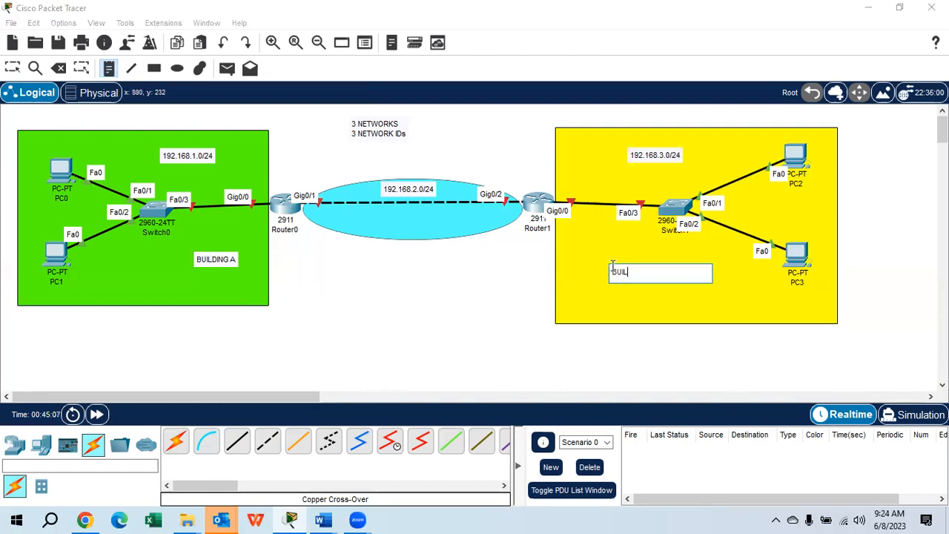
type("DING B")
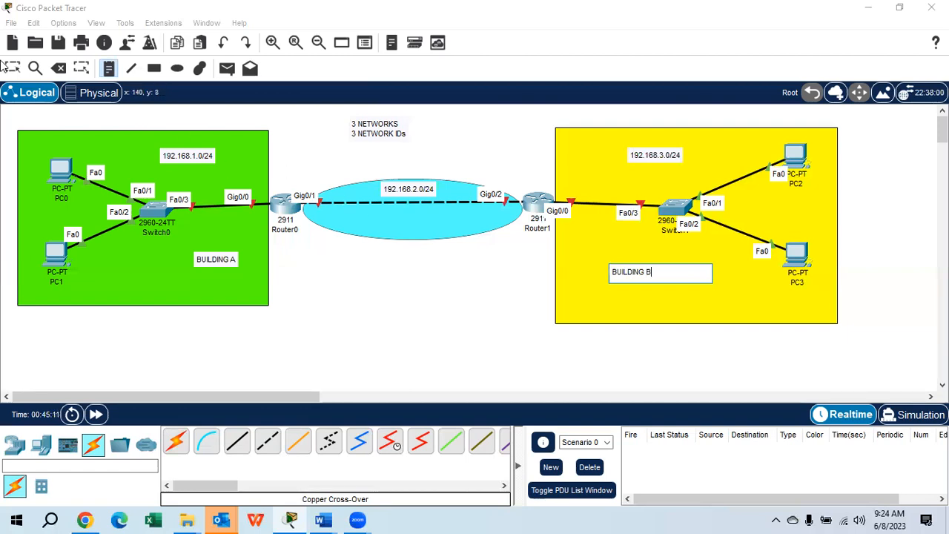
key("Escape")
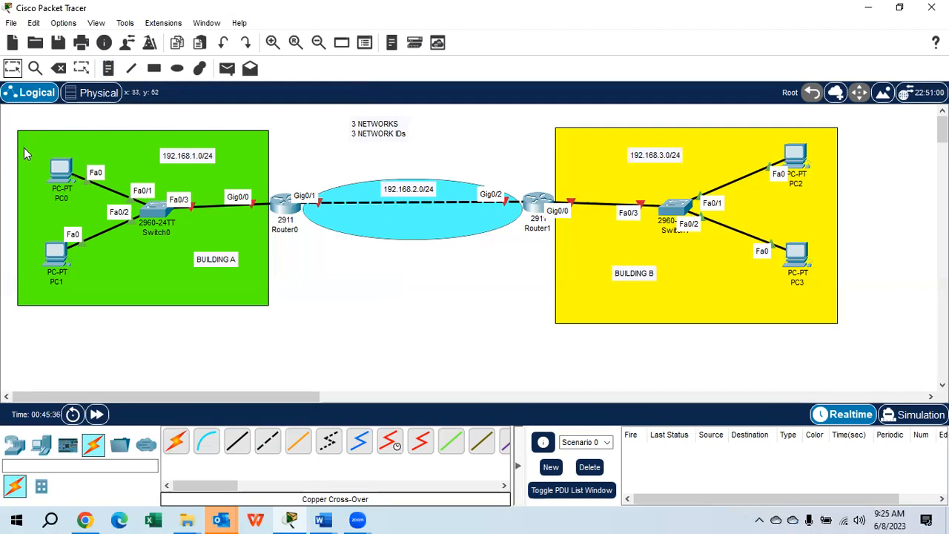
Configure PC0 with static IPv4 address 192.168.1.3, subnet mask 255.255.255.0 and default gateway 192.168.1.1
left_click(57, 168)
left_click(342, 42)
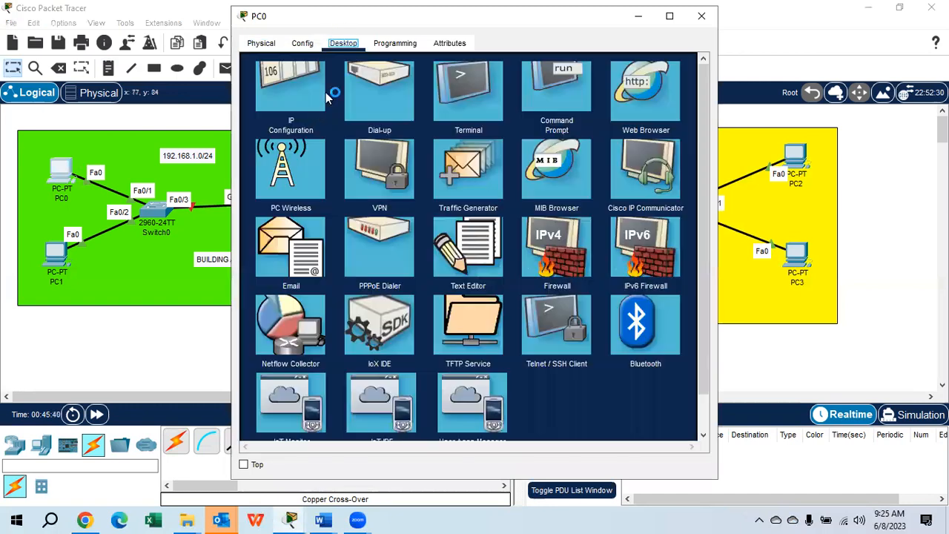
left_click(282, 81)
left_click(422, 142)
type("1")
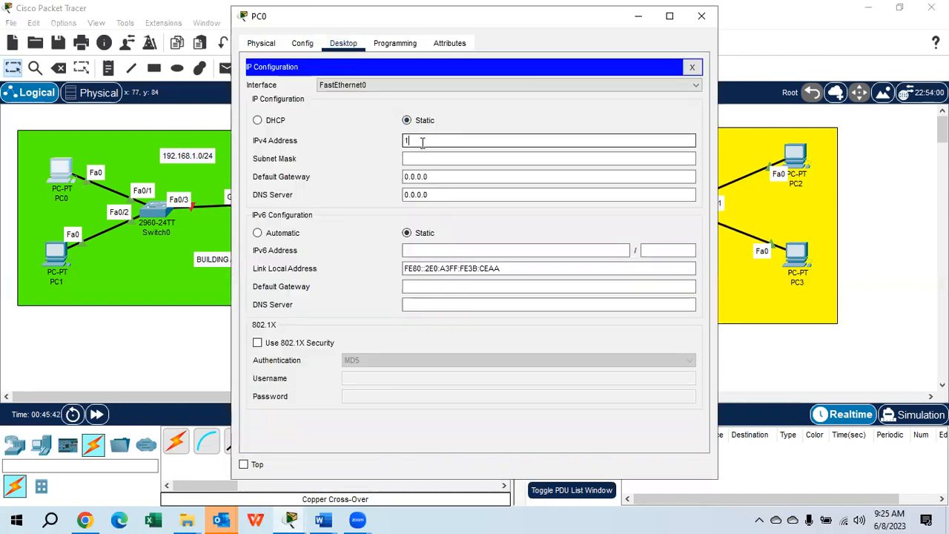
type("92.168.1.3")
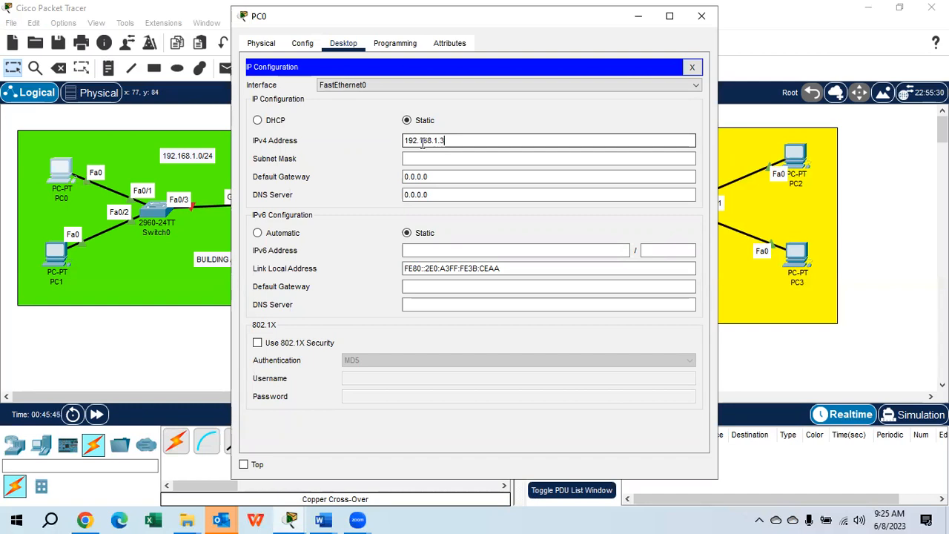
key("Tab")
key("Tab")
type("192.1")
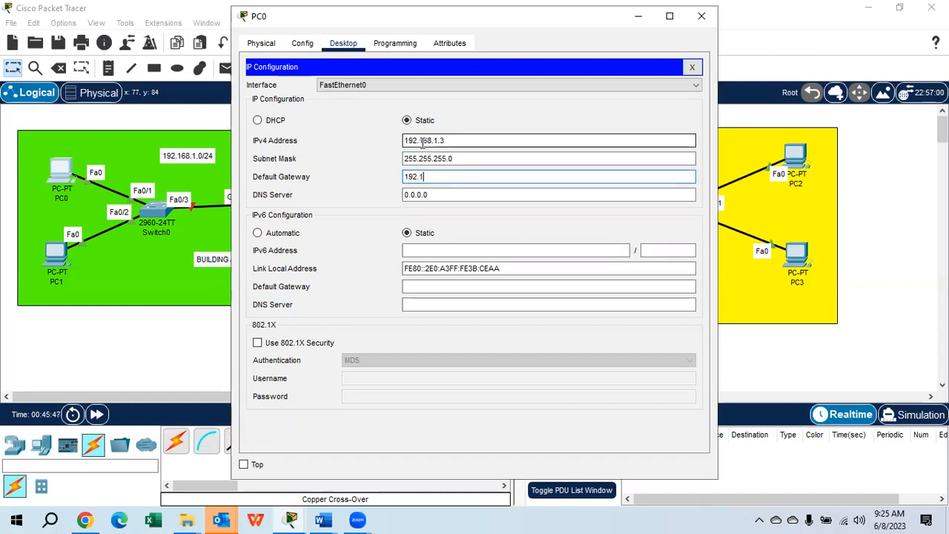
type("68.1.1")
left_click(701, 15)
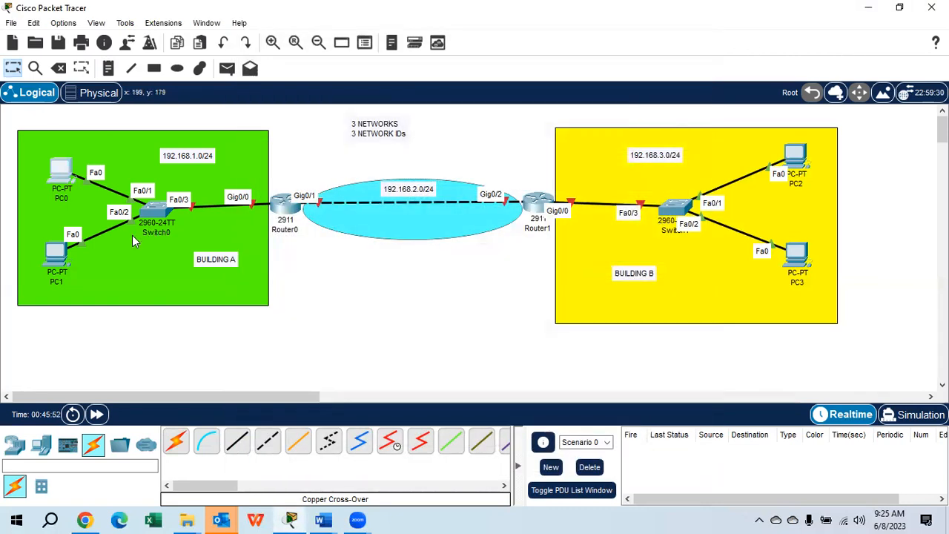
Configure PC1 with static IPv4 address 192.168.1.4, subnet mask 255.255.255.0 and default gateway 192.168.1.1
left_click(52, 255)
left_click(343, 44)
left_click(286, 97)
left_click(521, 139)
type("192.")
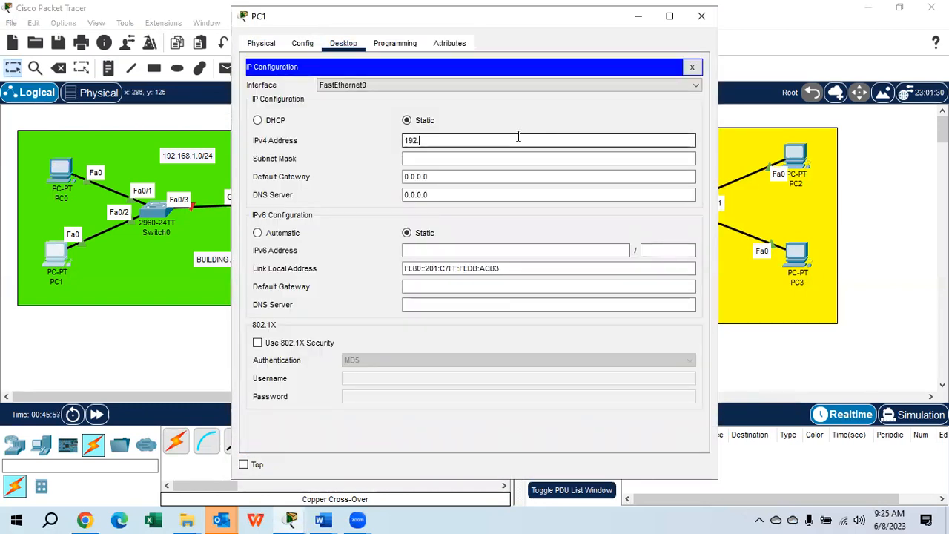
type("168.1.4")
key("Tab")
key("Tab")
type("192.168.1.1")
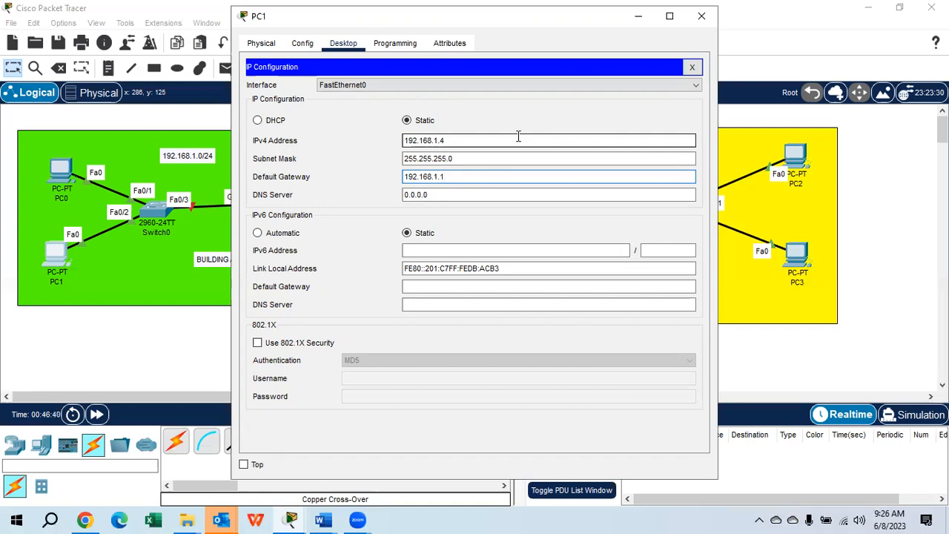
left_click(702, 15)
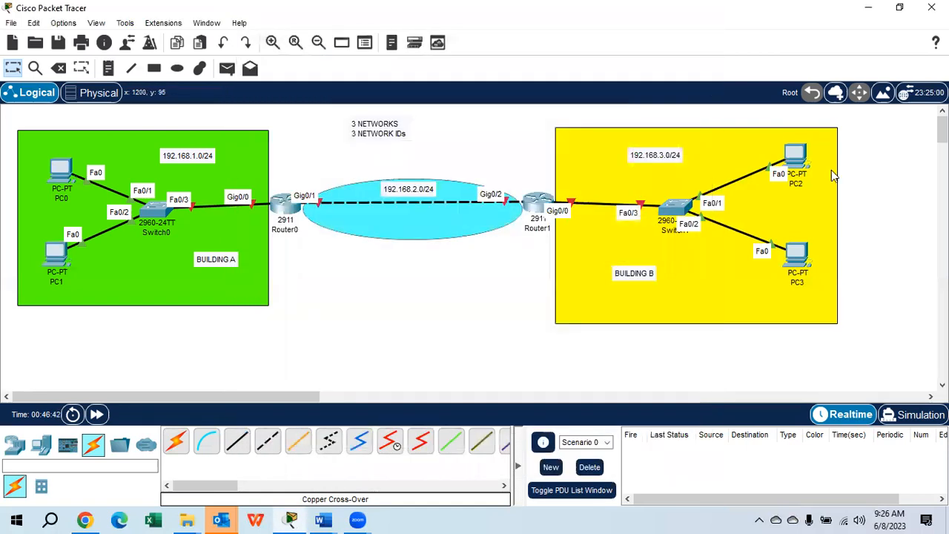
Configure PC2 with static IPv4 address 192.168.3.3, subnet mask 255.255.255.0 and default gateway 192.168.3.1
left_click(792, 154)
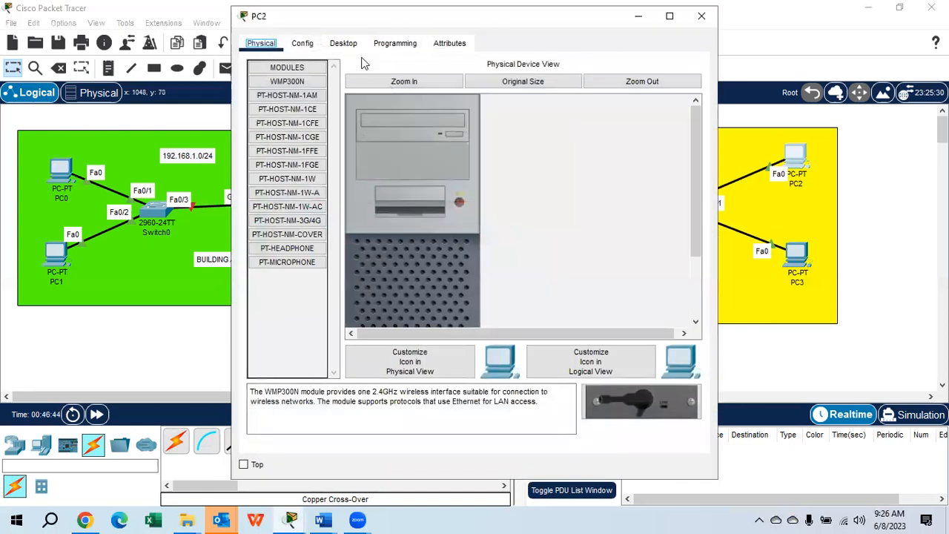
left_click(343, 43)
left_click(302, 82)
left_click(472, 137)
type("192.168.3.3")
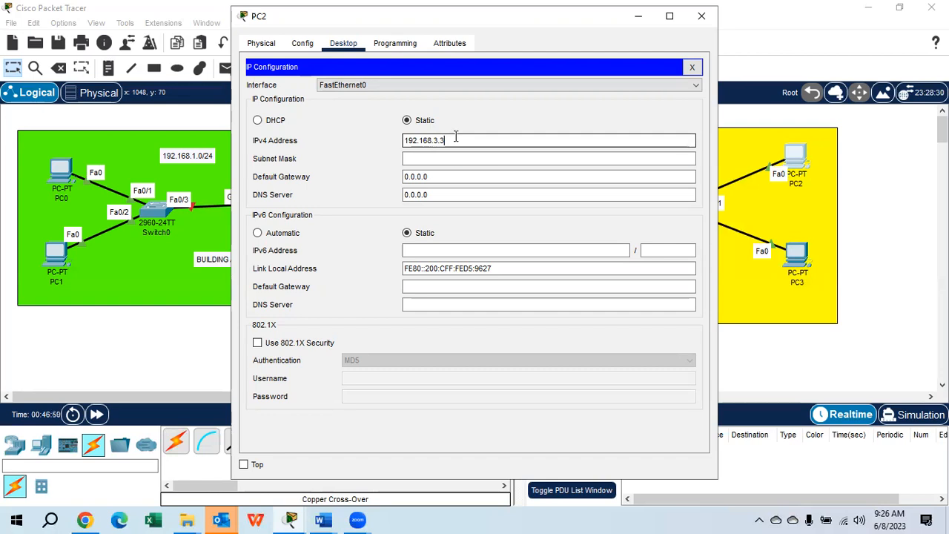
key("Tab")
key("Tab")
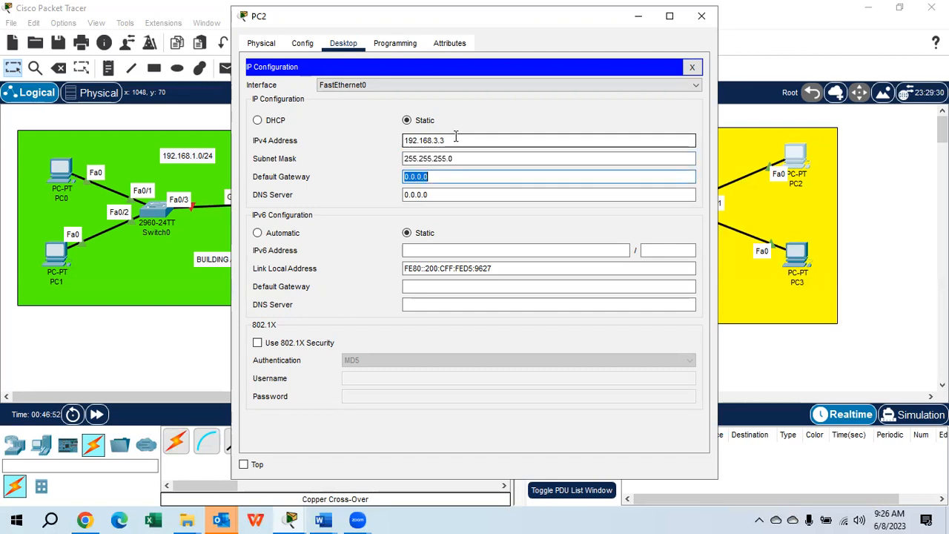
type("192.168.3.1")
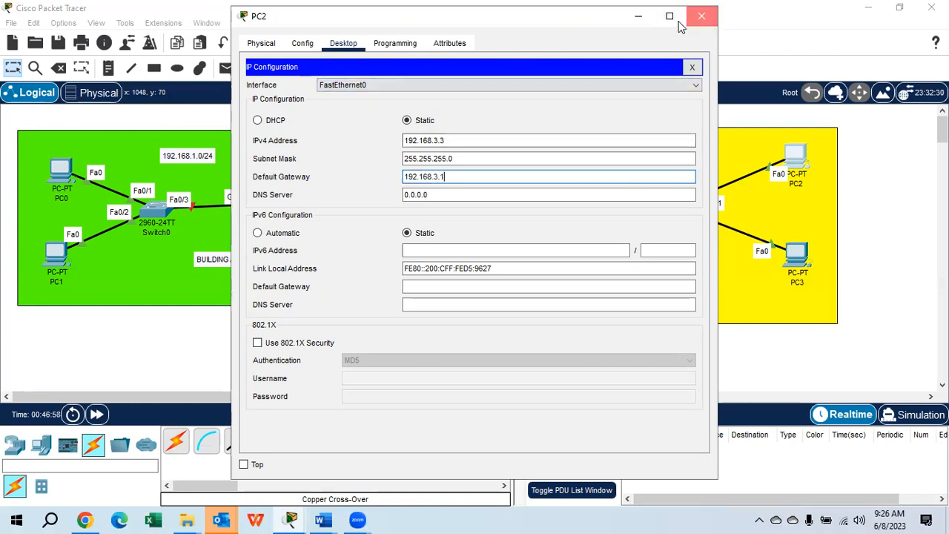
left_click(702, 16)
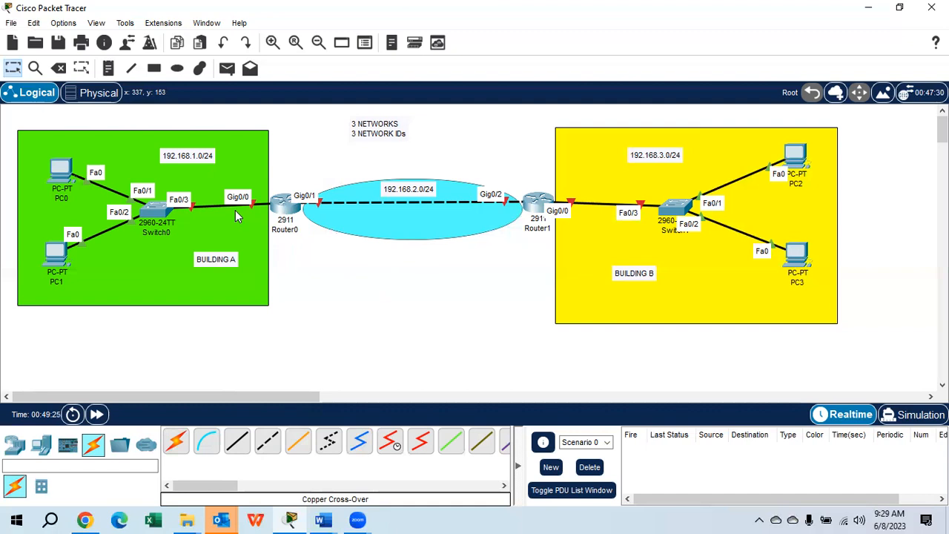
Open Router0's command line and answer NO to the initial configuration dialog to reach the user prompt
left_click(282, 204)
left_click(335, 43)
type("NO")
key("Return")
Enter privileged mode with EN and global configuration mode with CONF T on Router0
key("Return")
key("Return")
key("Return")
type("EN")
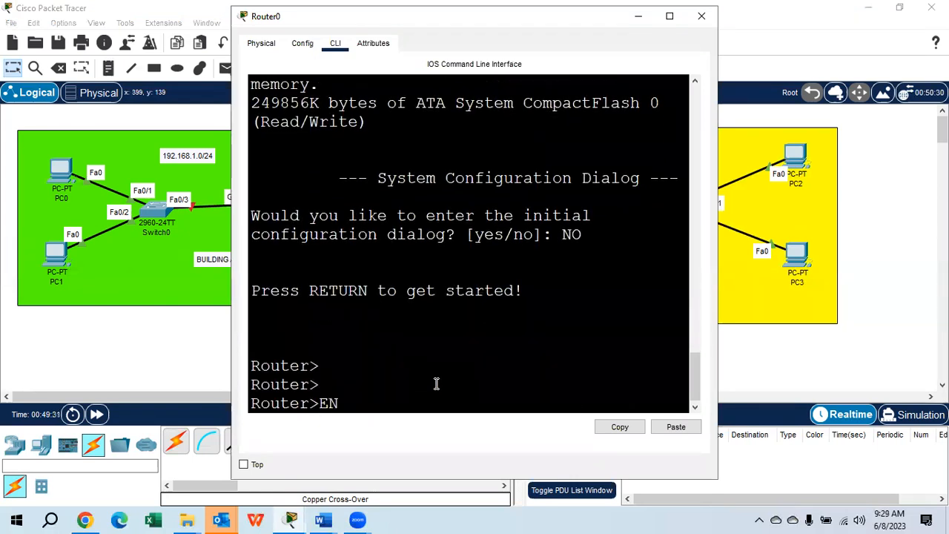
key("Return")
key("Return")
type("CONF T")
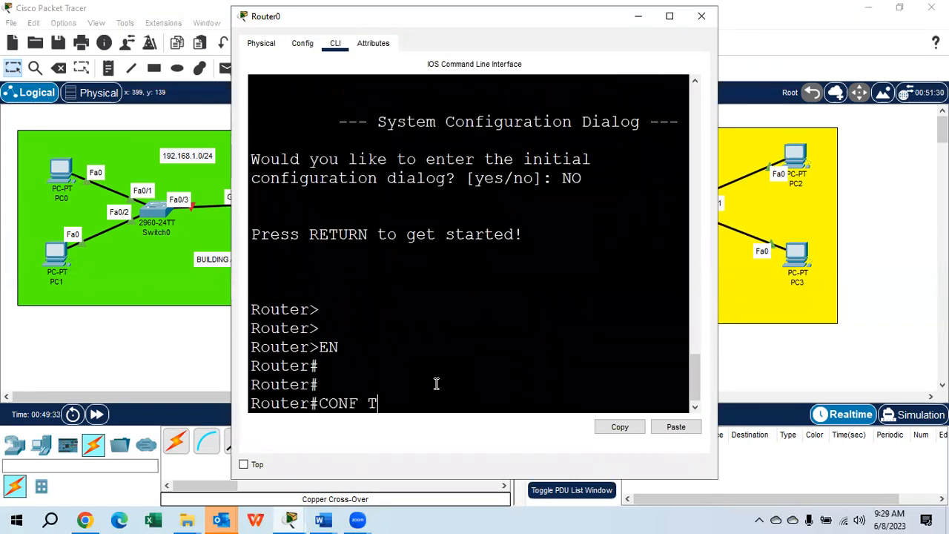
key("Return")
key("Return")
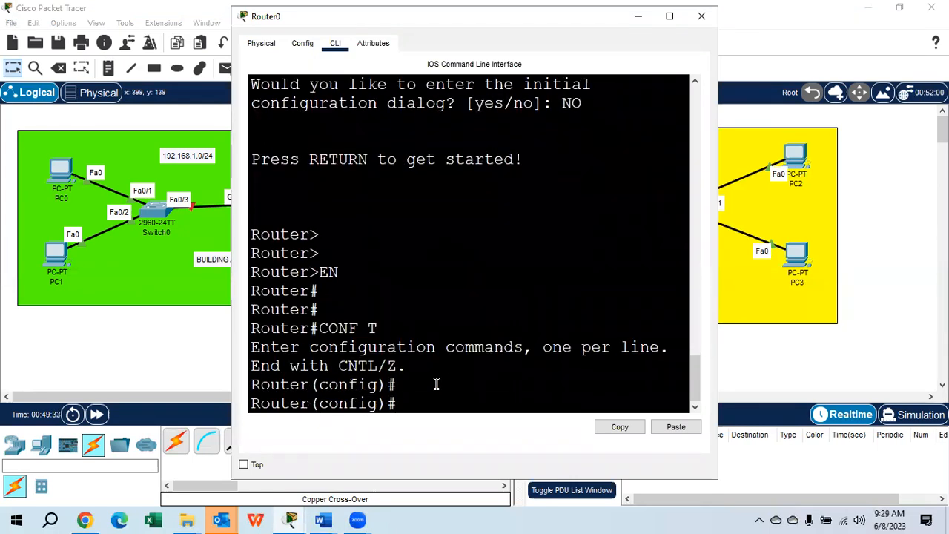
Shift the yellow rectangle horizontally away from Router1 so its near edge lies just before Switch1
left_click(725, 197)
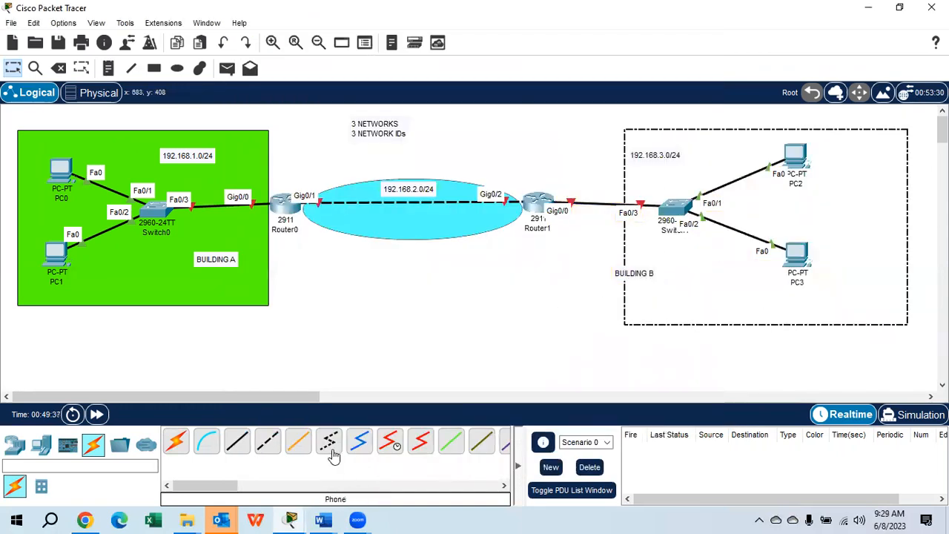
left_click(224, 368)
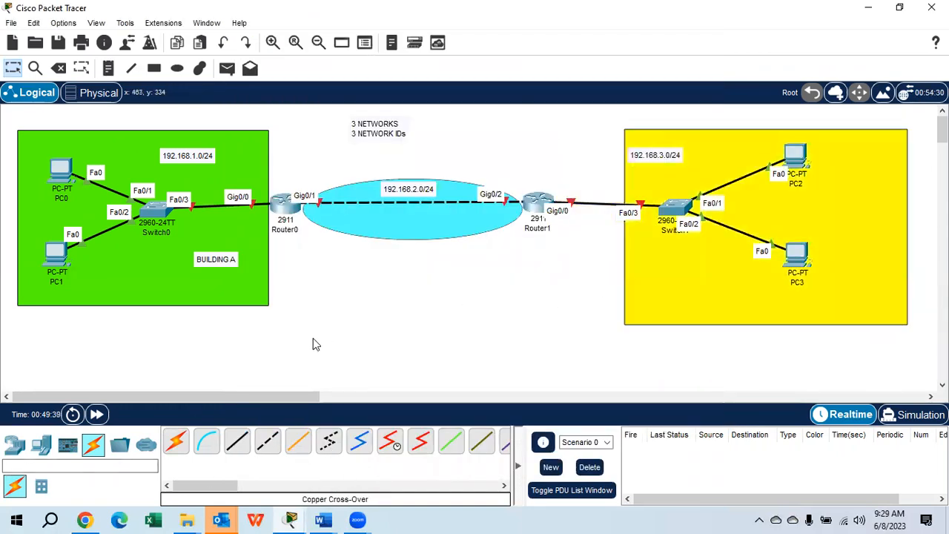
Return to Router0's command line, select interface G0/0 and enable it with NO SHUTDOWN
left_click(283, 203)
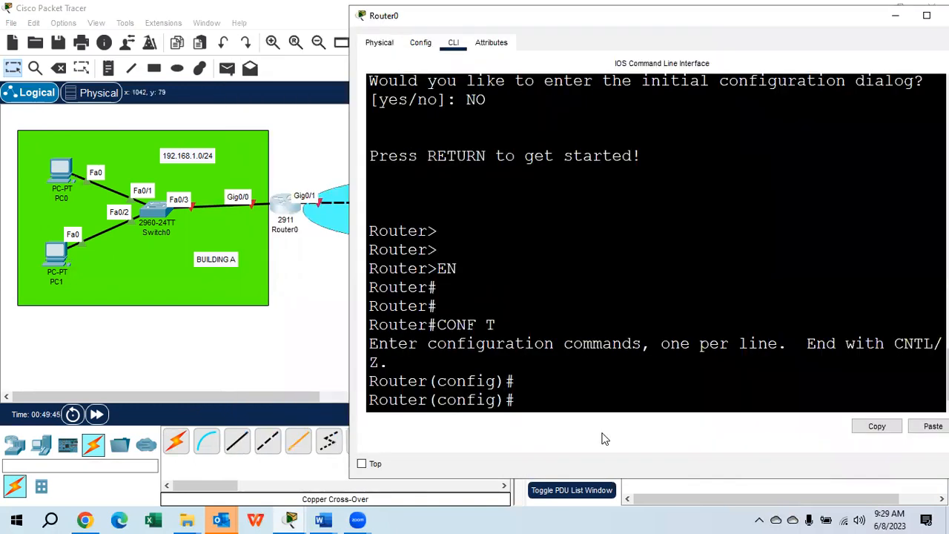
type("INT G0/0")
key("Return")
type("NO SHUTDOWM")
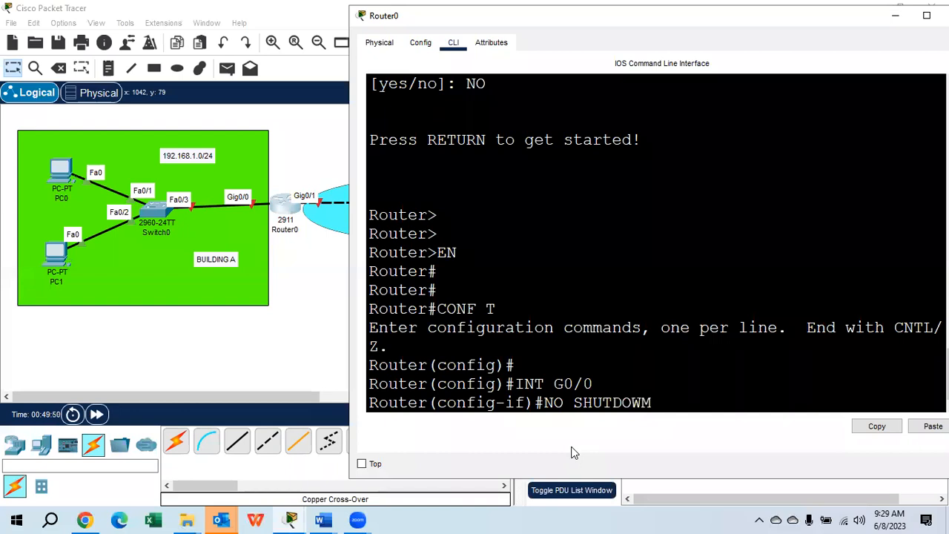
key("BackSpace")
type("N")
key("Return")
Assign IP address 192.168.1.1 with mask 255.255.255.0 to Router0's G0/0 interface and close the router window
type("IP A")
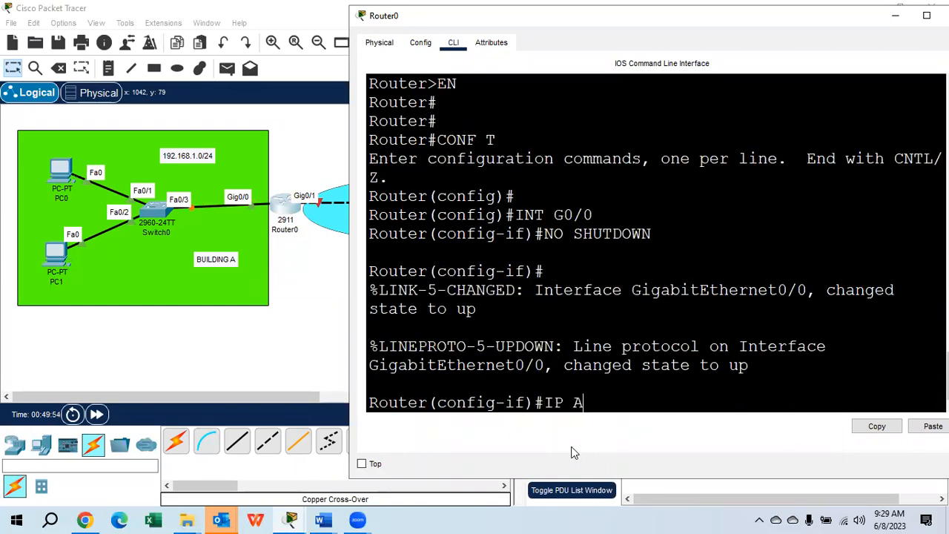
type("DDRESS 192")
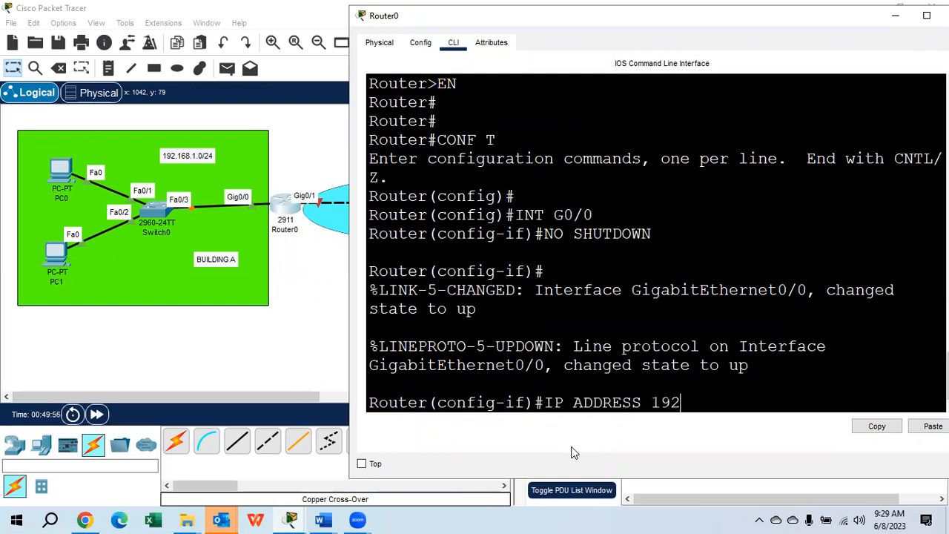
type(".168.1.1 255.255.255.0")
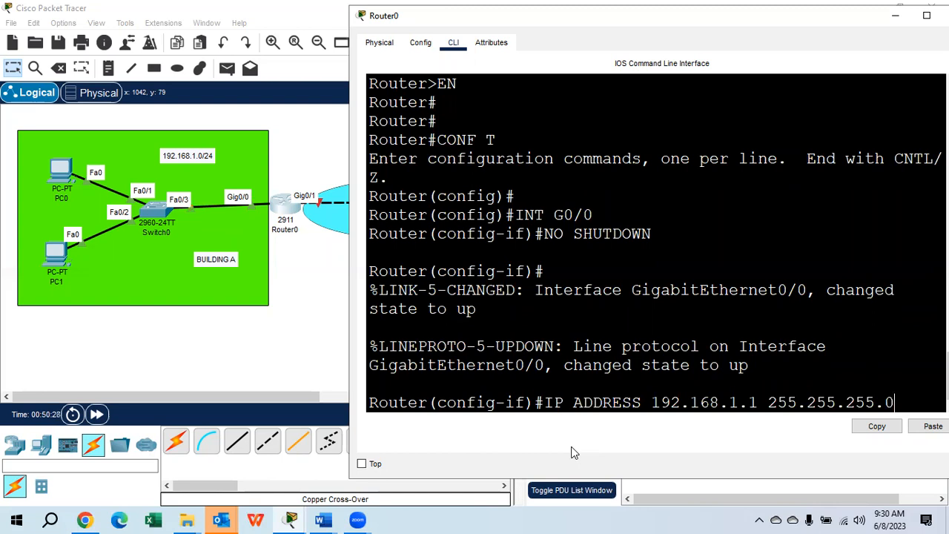
key("Return")
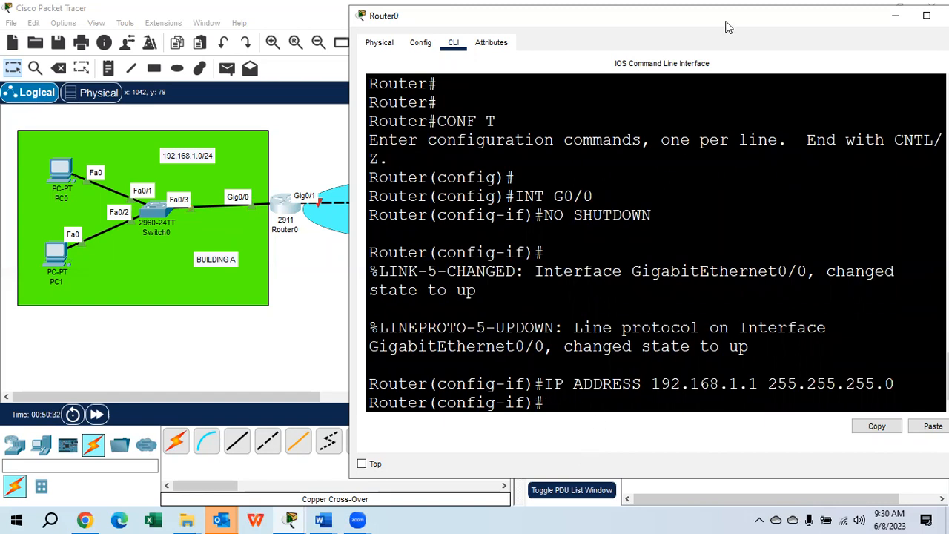
left_click_drag(727, 27, 429, 87)
left_click(666, 77)
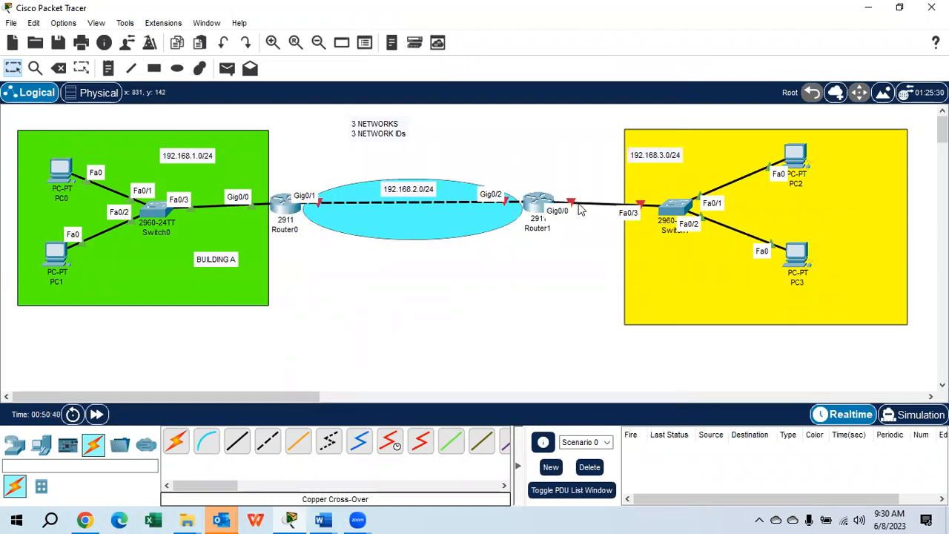
Open Router1's command line and answer NO to the initial configuration dialog to reach the user prompt
left_click(528, 205)
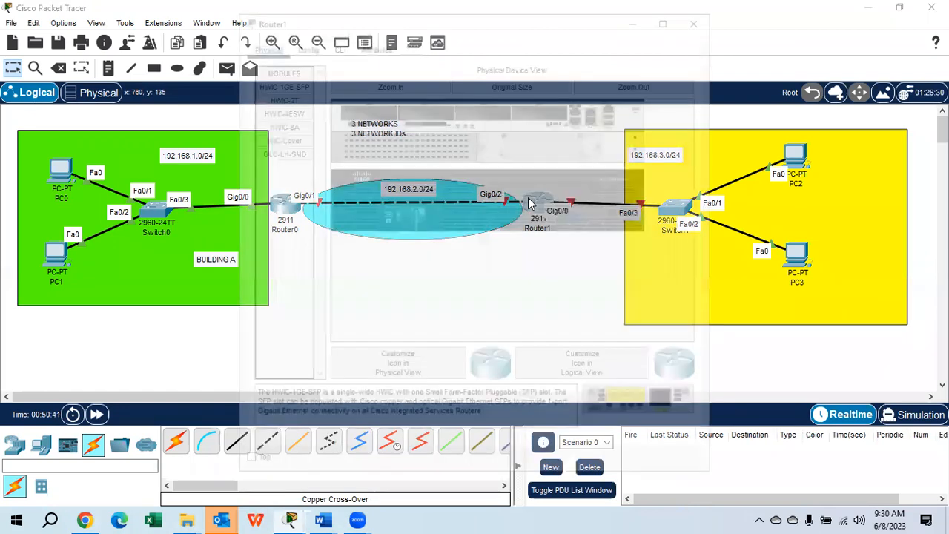
left_click(336, 43)
type("NO")
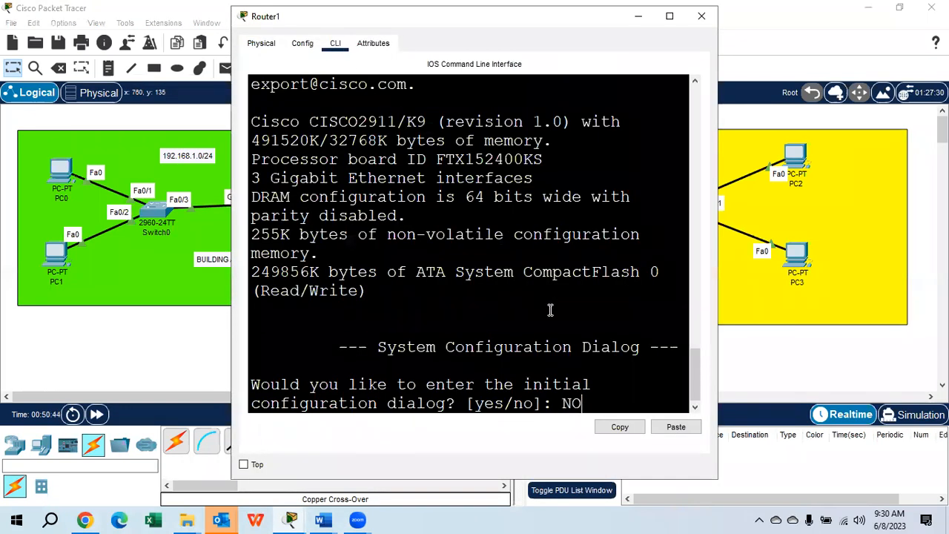
key("Return")
key("Return")
key("Return")
Enter privileged mode with EN and global configuration mode with CONF T on Router1
type("EN")
key("Return")
key("Return")
key("Return")
type("CONF T")
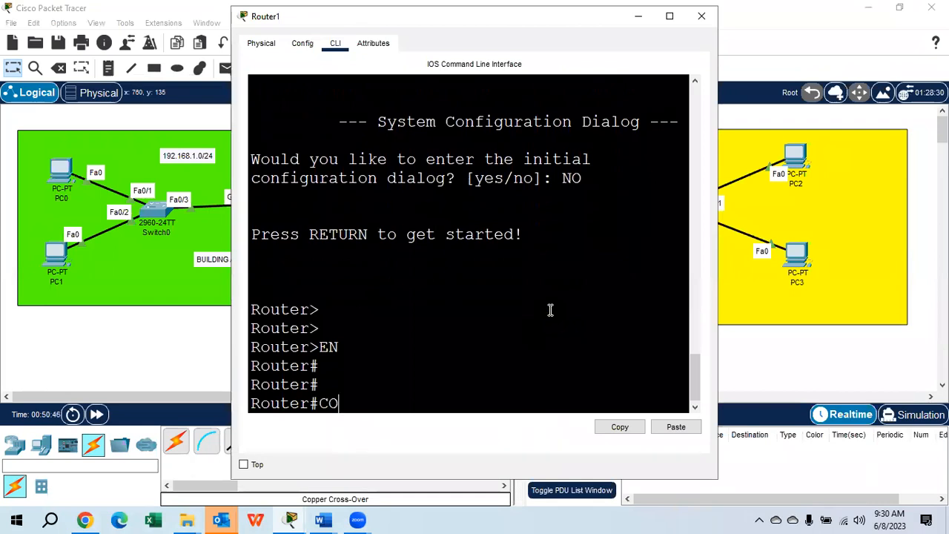
key("Return")
key("Return")
key("Return")
Select interface G0/0 on Router1 and enable it with NO SH
type("INT")
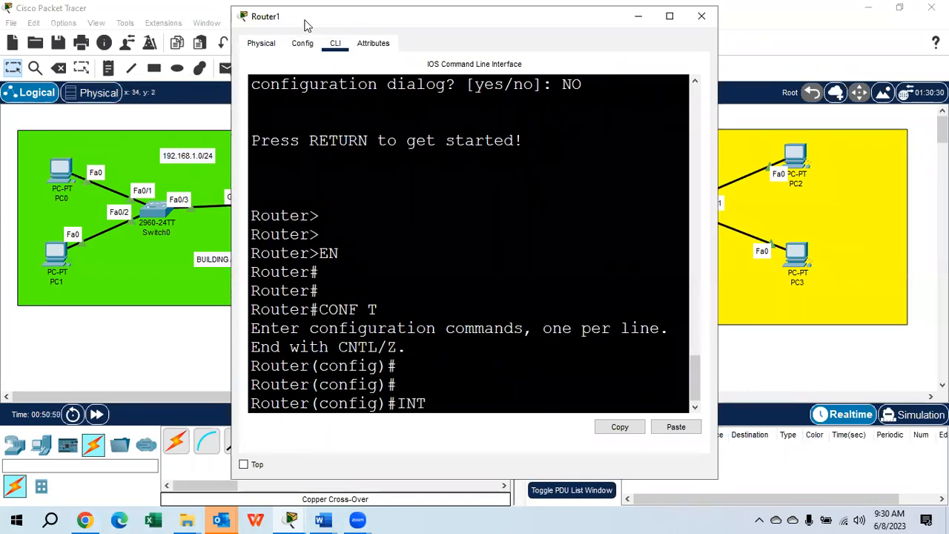
left_click_drag(304, 25, 109, 27)
type("G0/0")
key("Return")
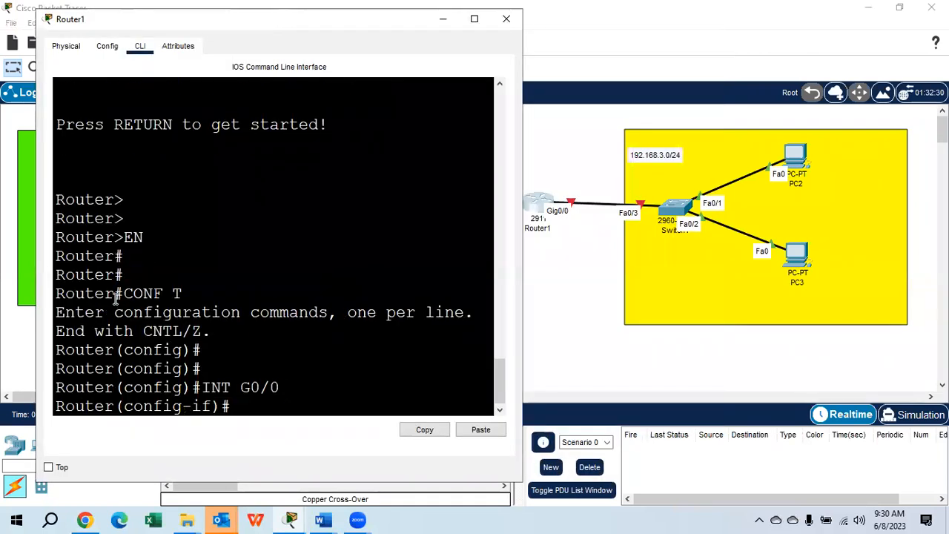
type("NO SH")
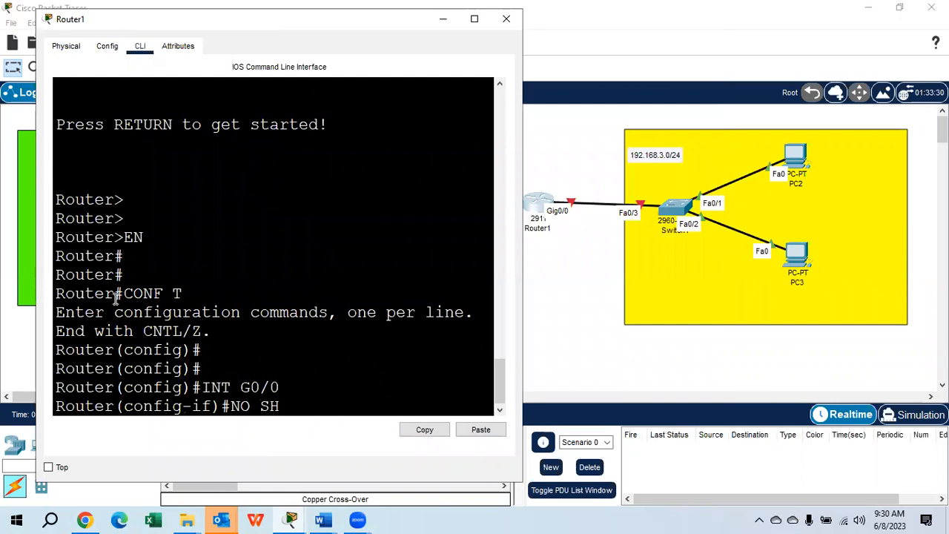
key("Return")
key("Return")
Assign IP address 192.168.3.1 with mask 255.255.255.0 to Router1's G0/0 interface and close the router window
type("I")
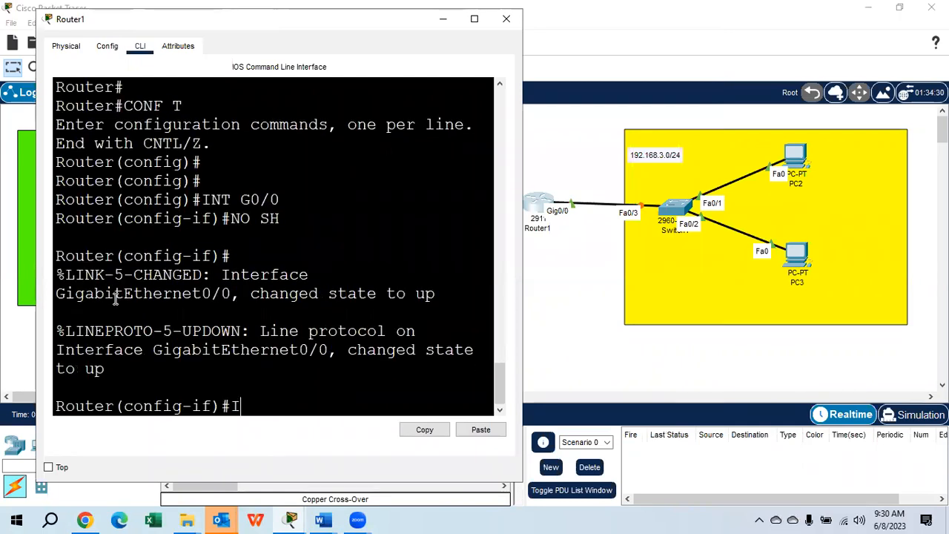
type("P ADDRESS ")
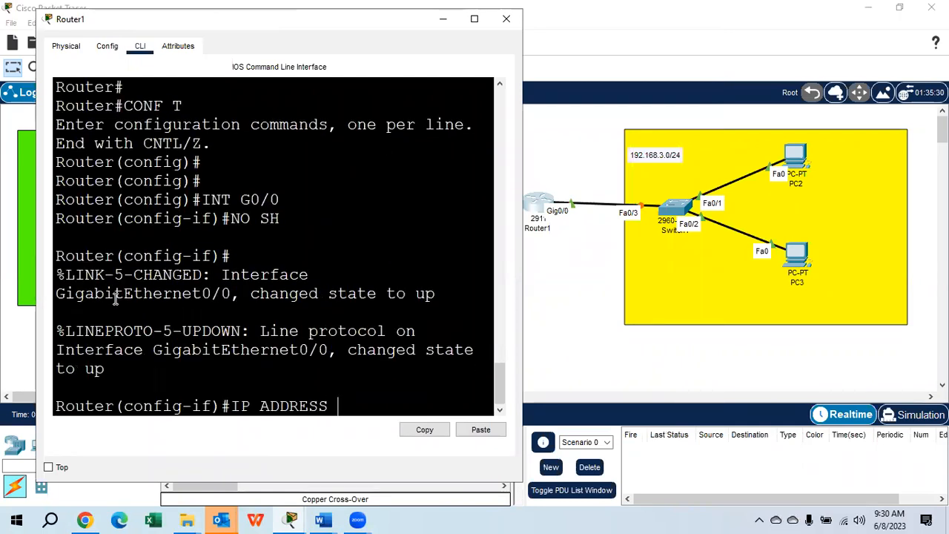
type("192.168.3.1")
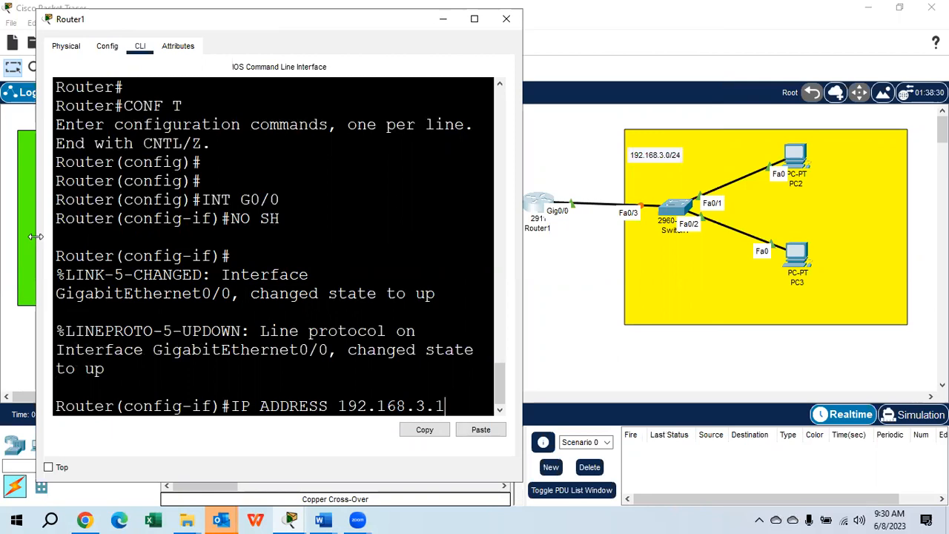
left_click_drag(36, 235, 0, 235)
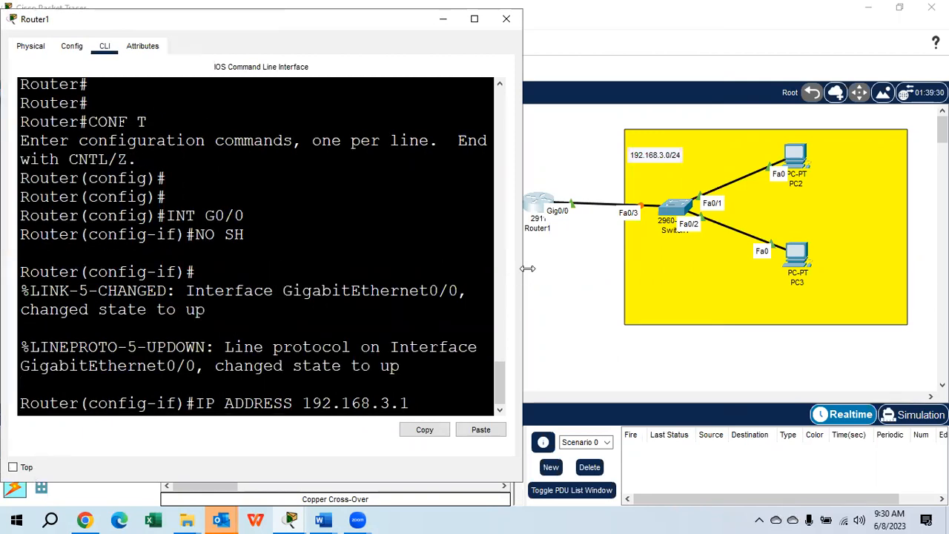
left_click_drag(523, 276, 544, 276)
type("255.255.255.0")
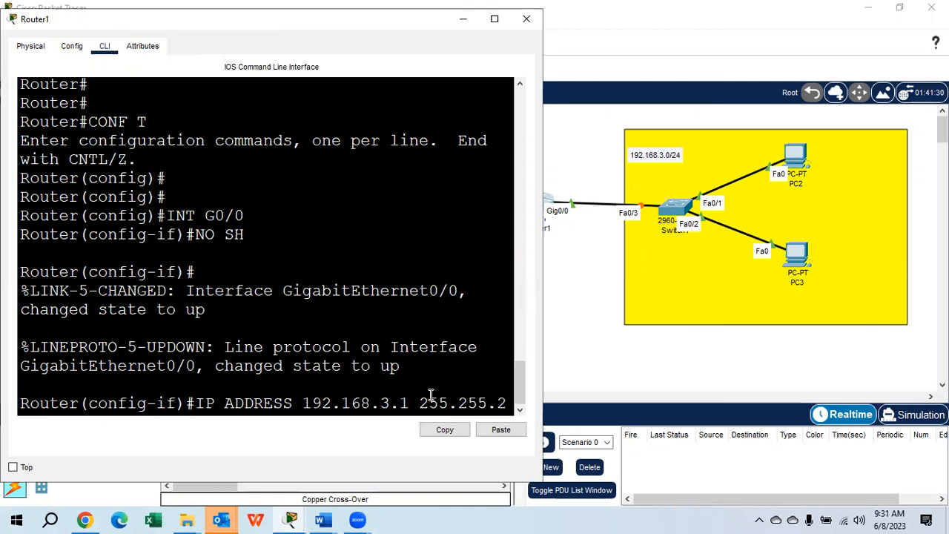
key("Return")
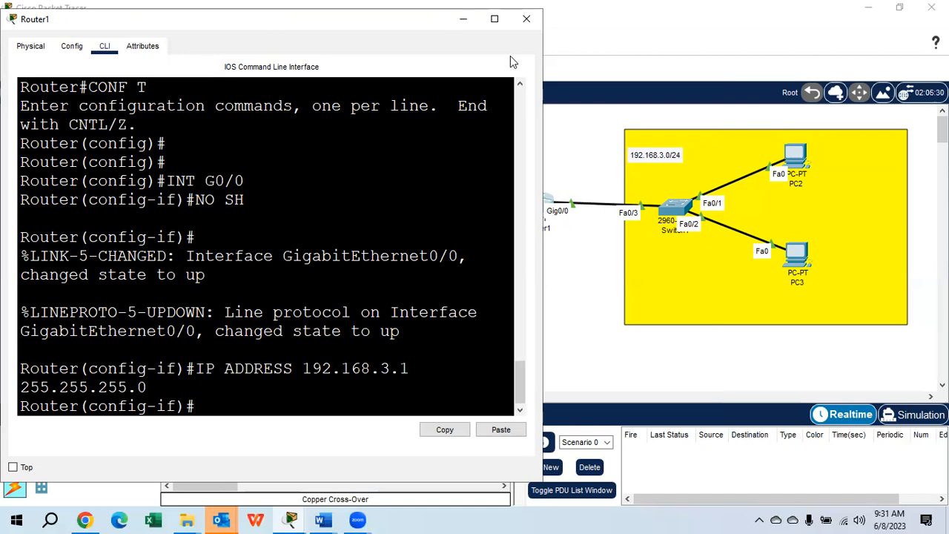
left_click(526, 18)
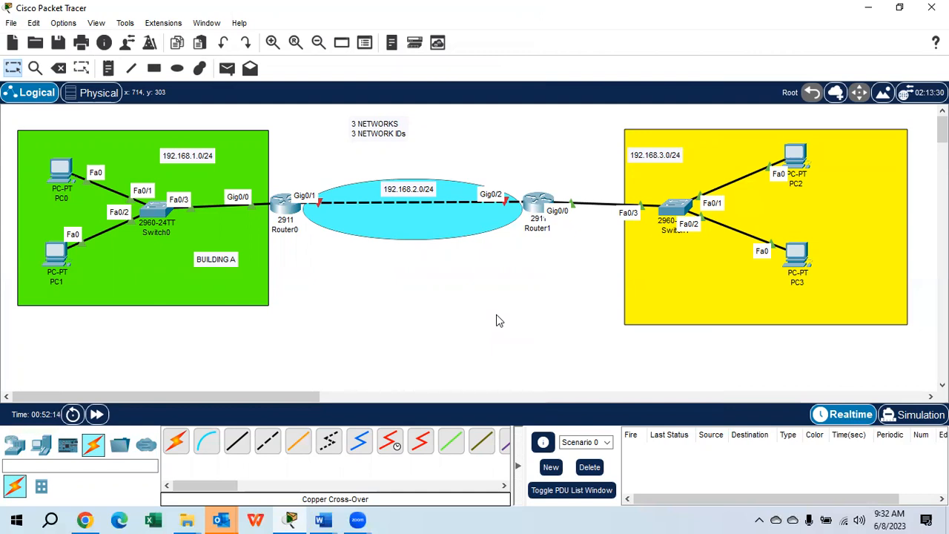
Ping the gateway 192.168.1.1 from PC0's command prompt, examine the replies and close PC0
left_click(53, 172)
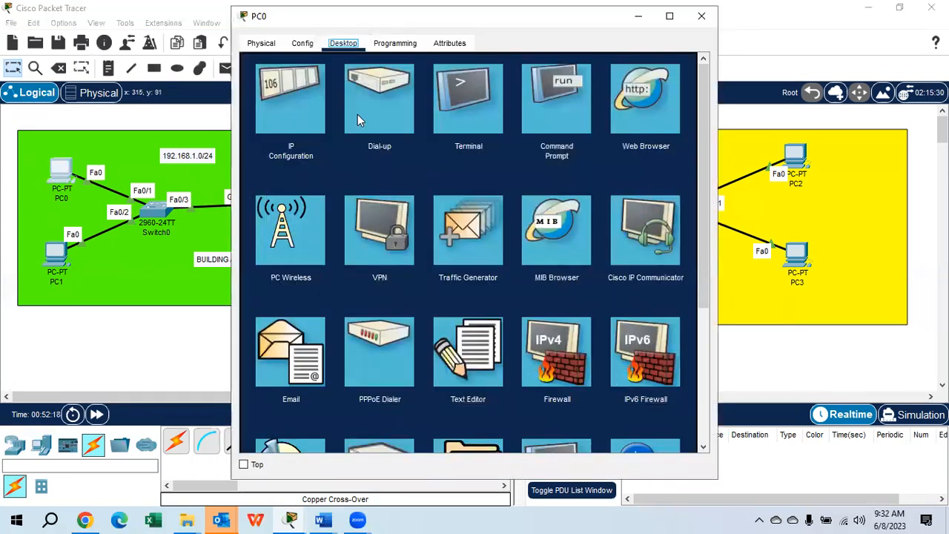
left_click(549, 113)
type("PIN")
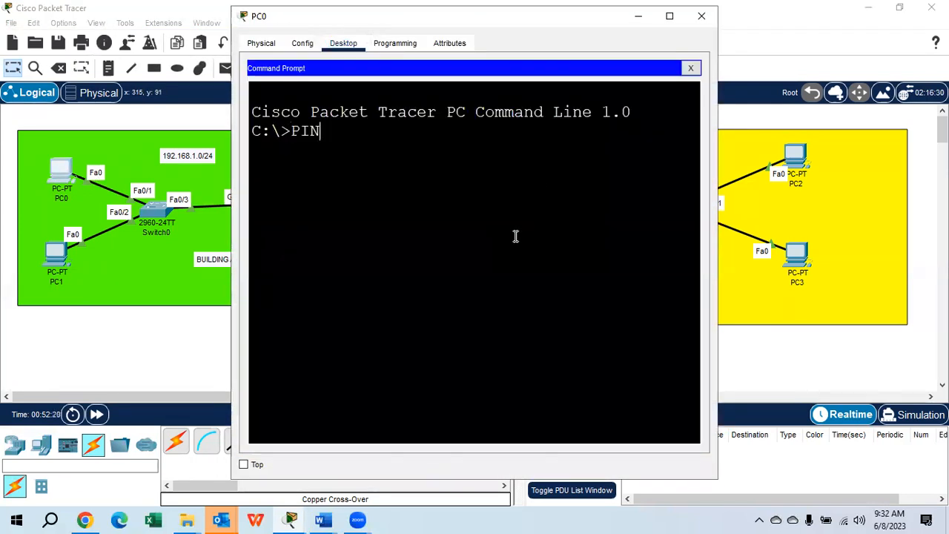
type("G 192.168.1.1")
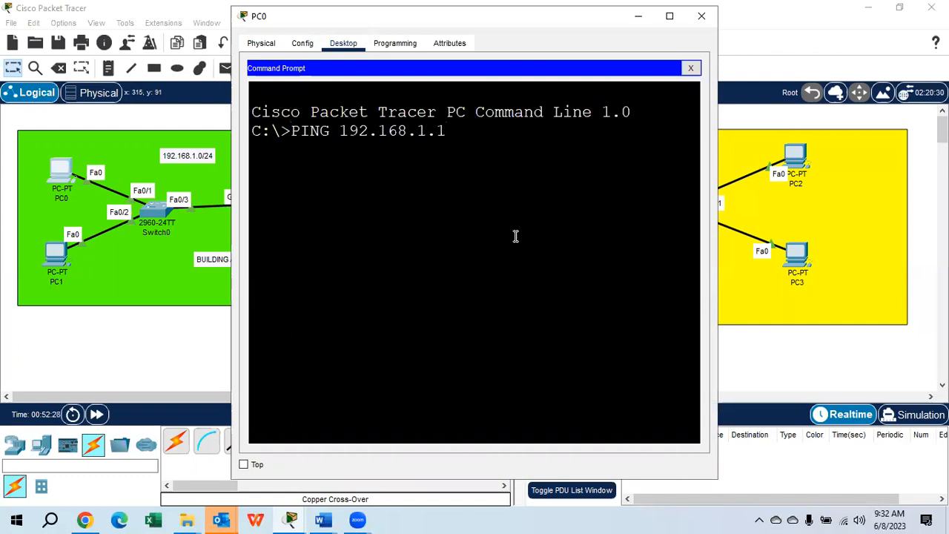
key("Return")
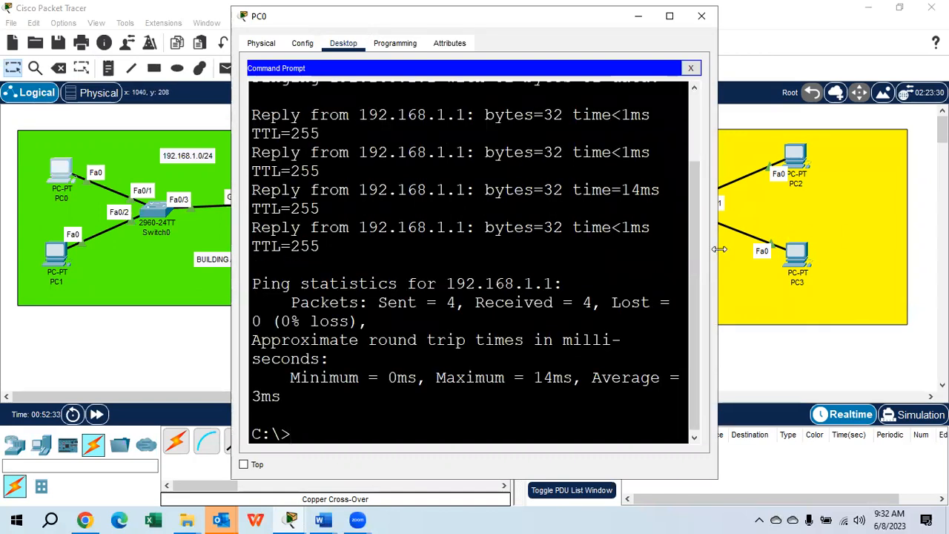
left_click_drag(719, 250, 864, 249)
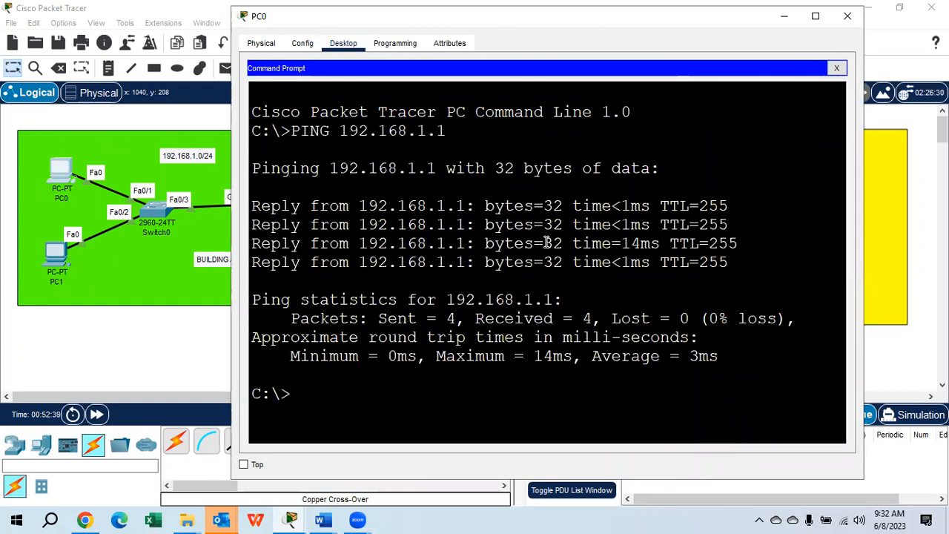
left_click(847, 16)
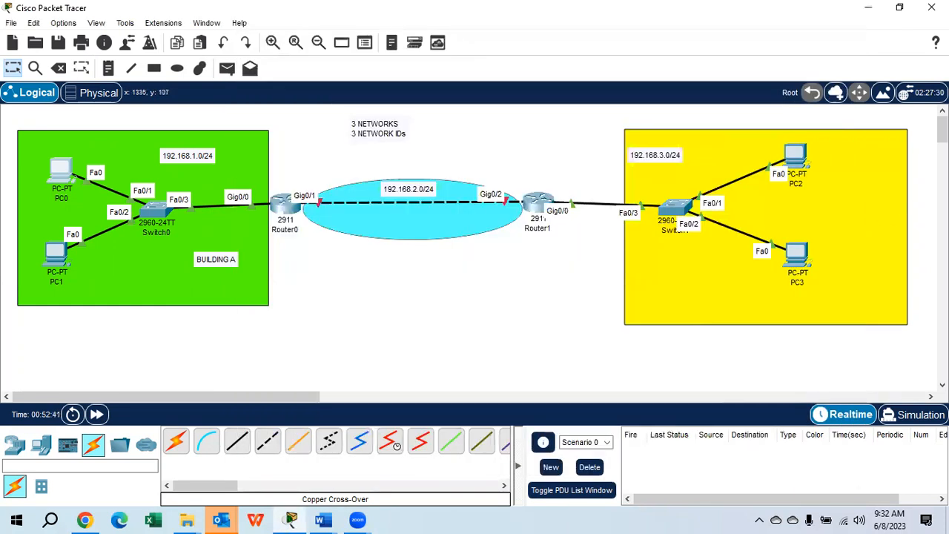
Check PC2's IP configuration, ping its gateway 192.168.3.1 from the command prompt, and close PC2
left_click(793, 154)
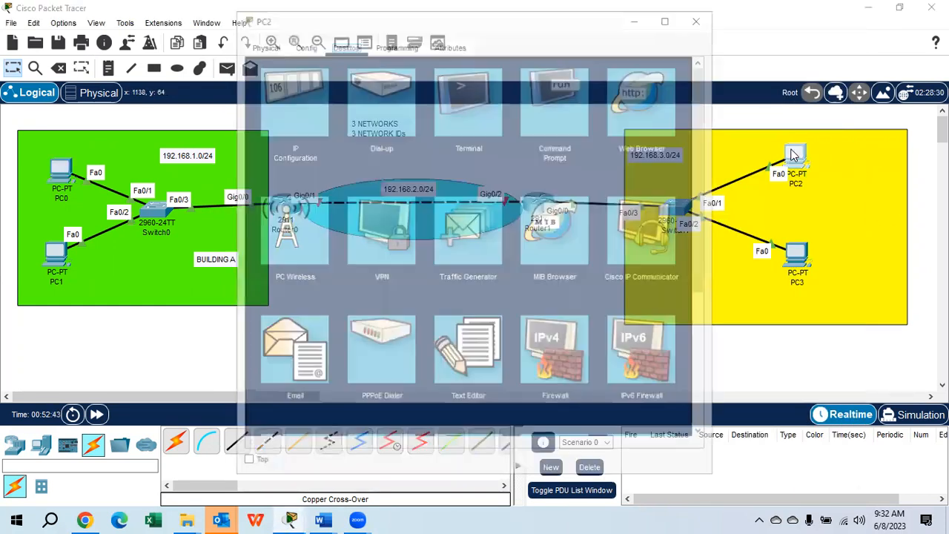
left_click(289, 106)
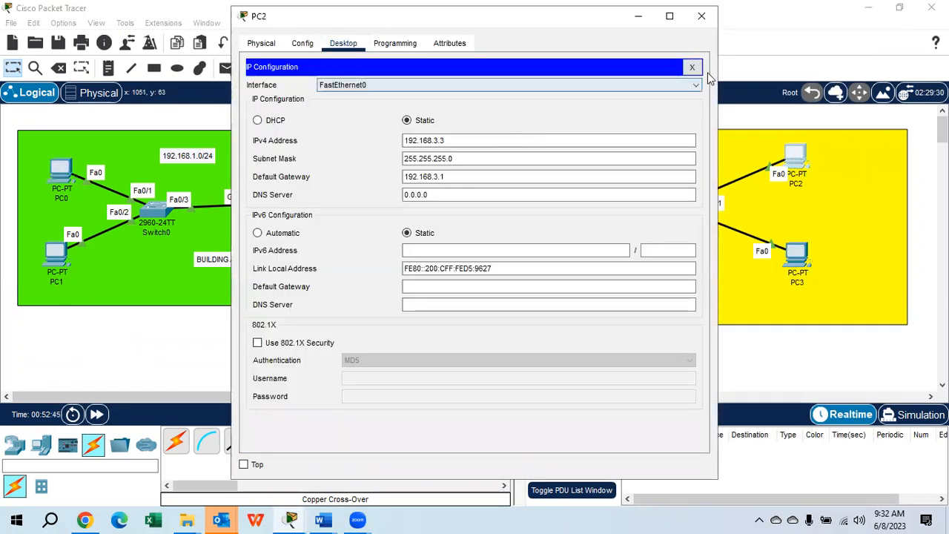
left_click(694, 67)
left_click(556, 100)
type("PING 192")
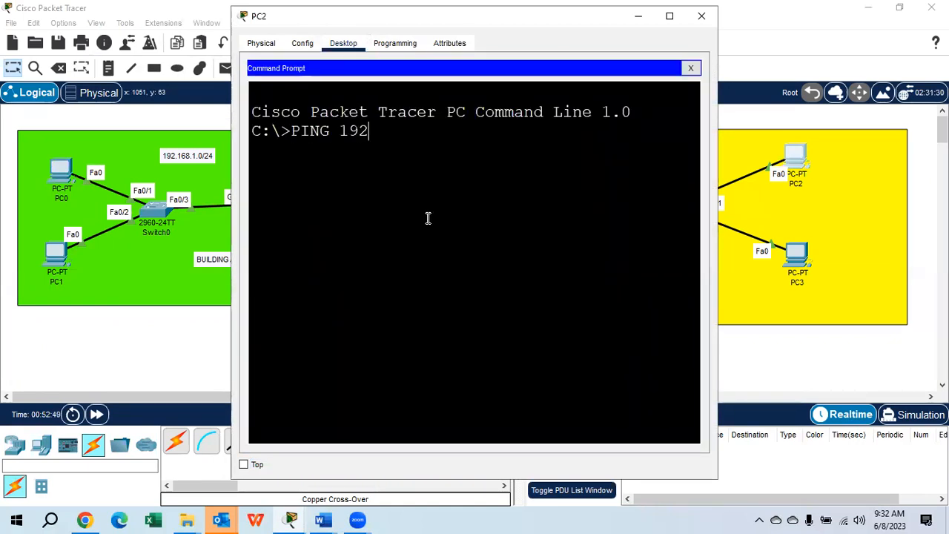
type(".168.3.1")
key("Return")
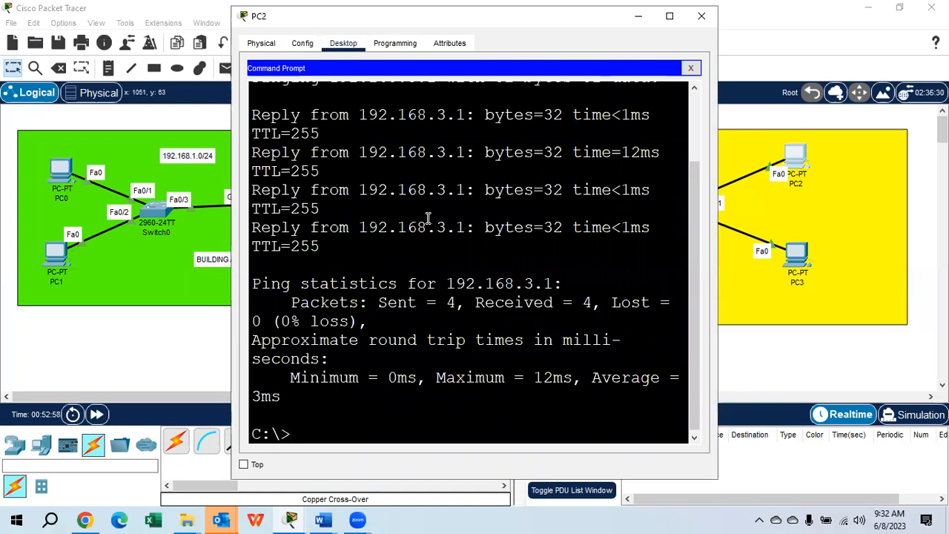
left_click(701, 15)
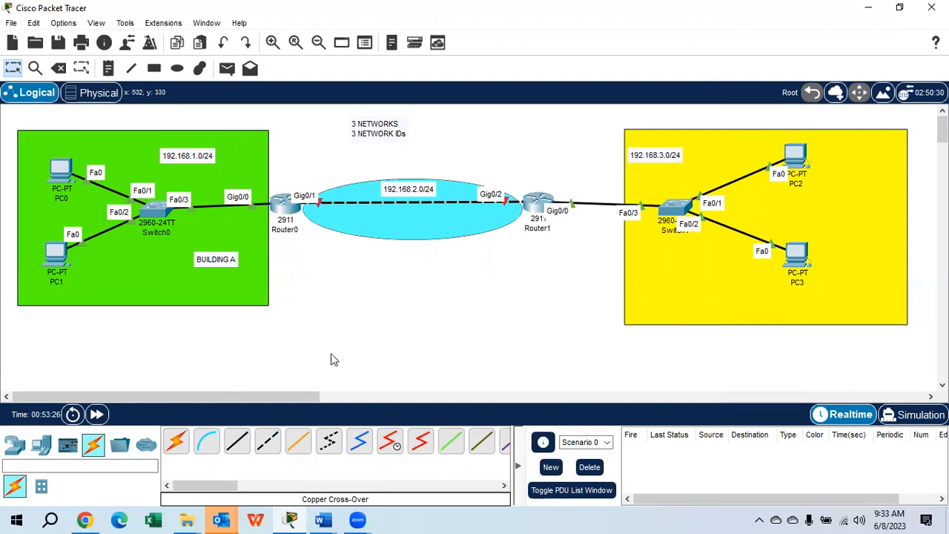
Add the notes .1 above Router0's Gig0/1 end and .2 above Router1's Gig0/2 end of the router link
left_click(108, 67)
left_click(310, 172)
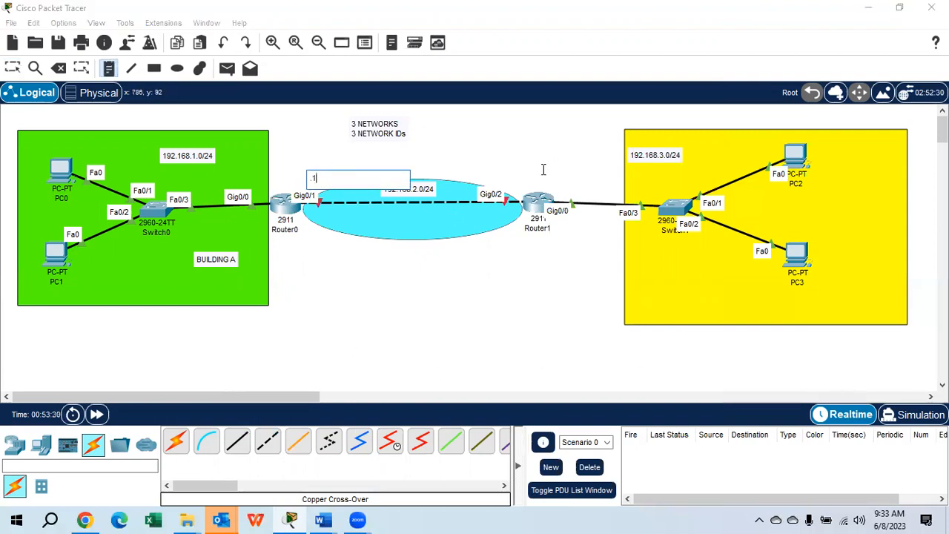
left_click(510, 180)
type(".2")
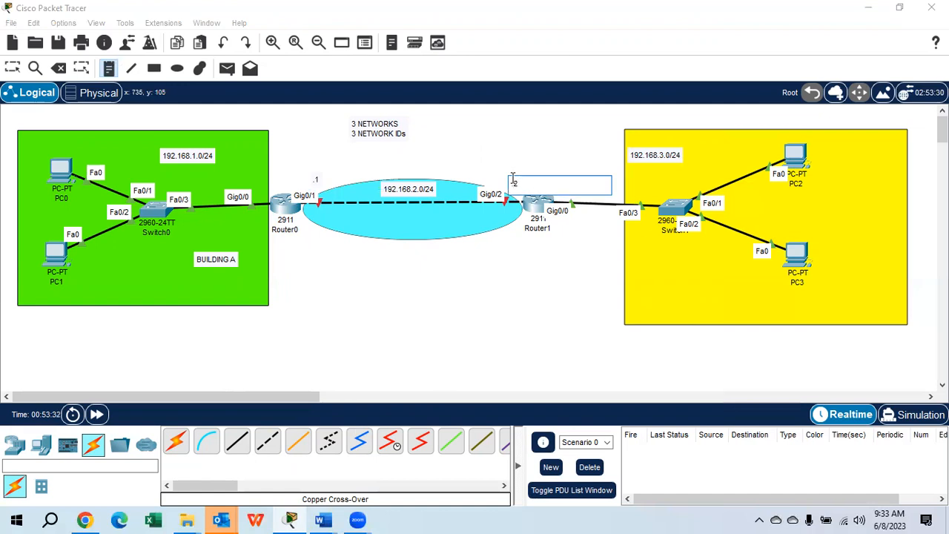
left_click(12, 68)
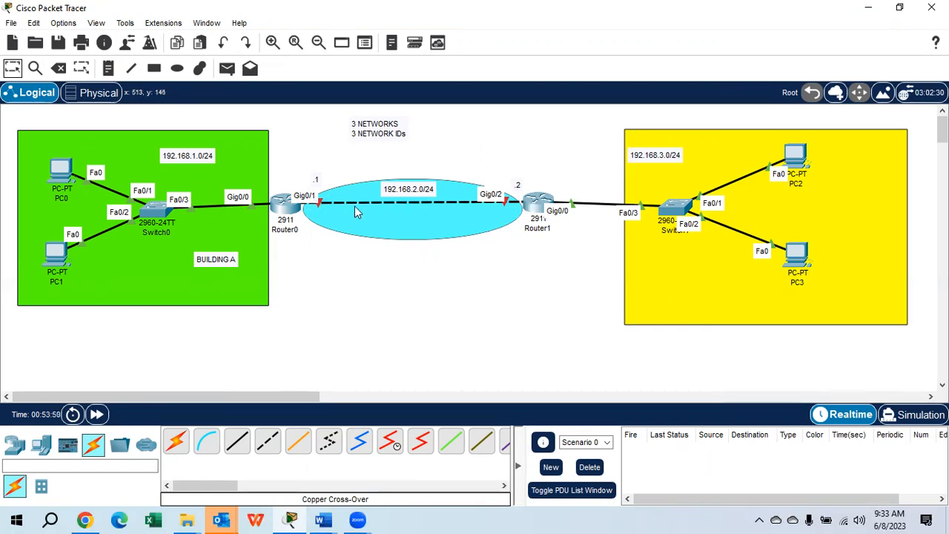
Return Router0 to global configuration mode with EXIT and select interface G0/1
left_click(279, 211)
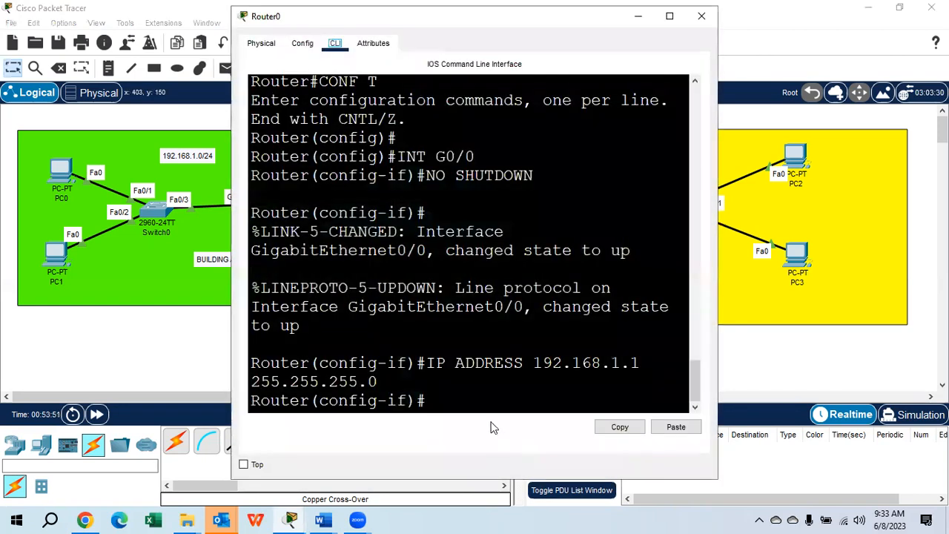
type("EXIT")
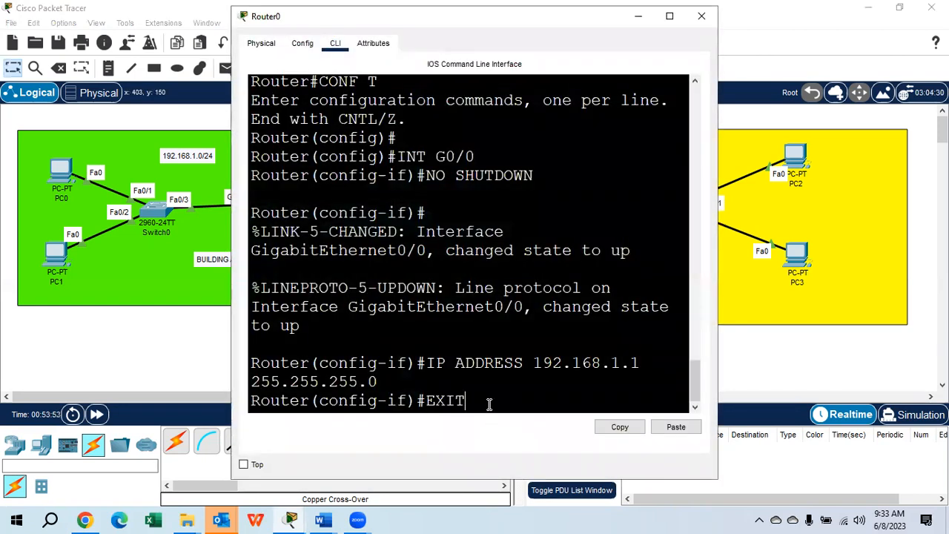
key("Return")
type("INT G0/1")
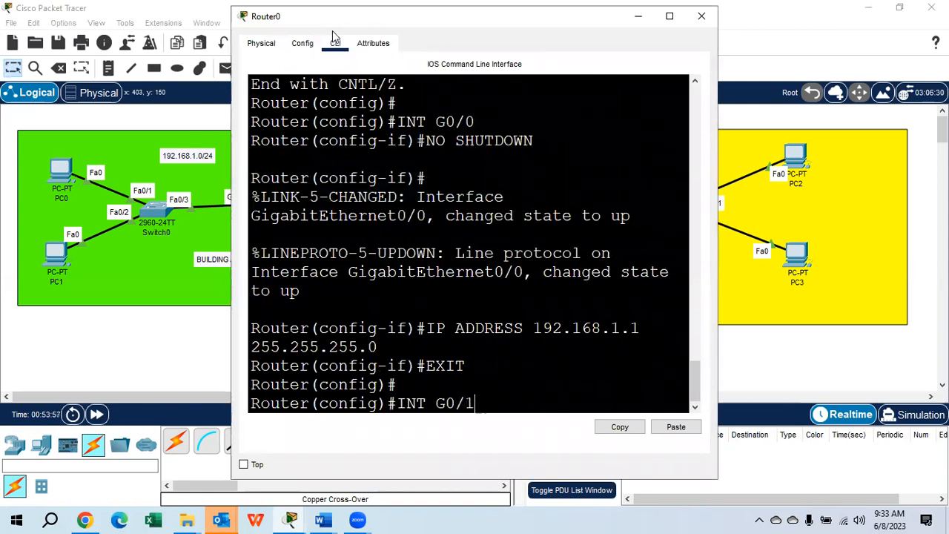
left_click_drag(333, 35, 613, 56)
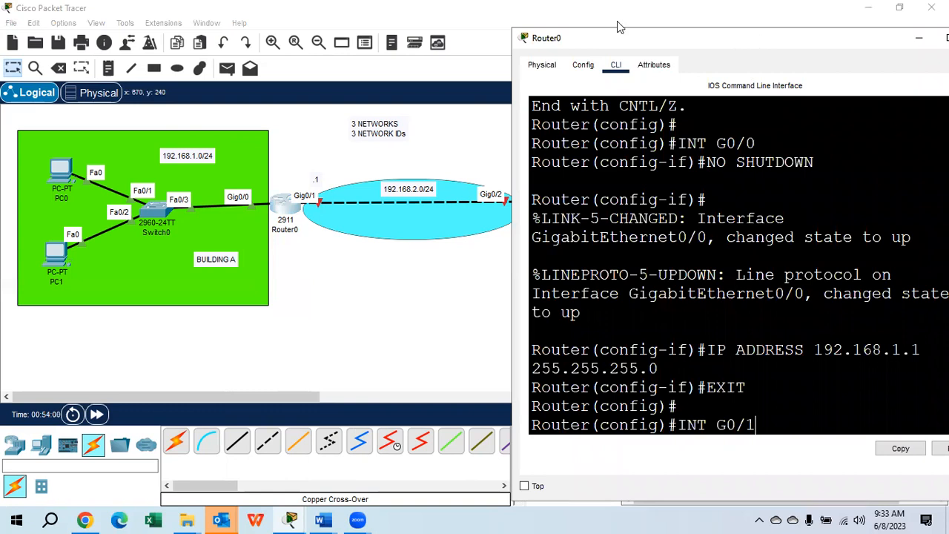
left_click_drag(619, 36, 475, 20)
key("Return")
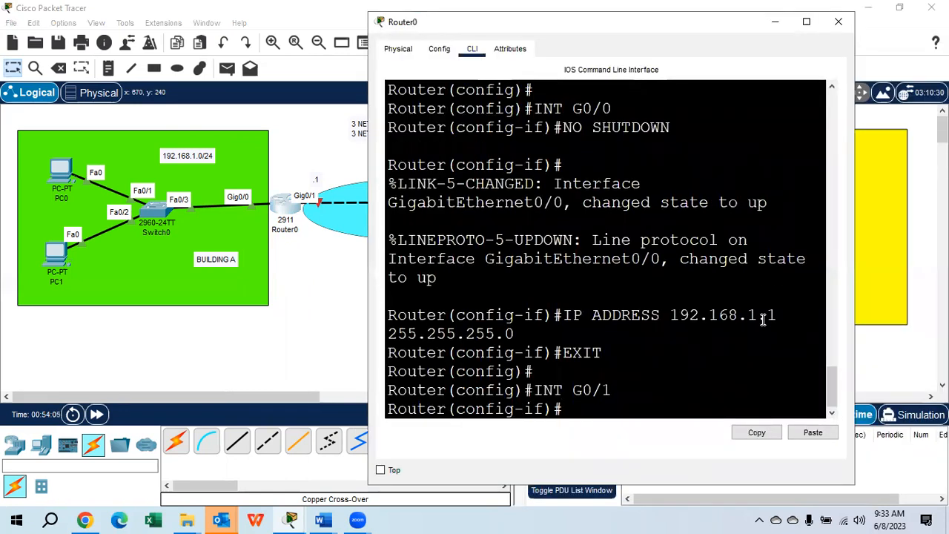
Enable Router0's G0/1 interface with NO SH
type("NO SH")
key("Return")
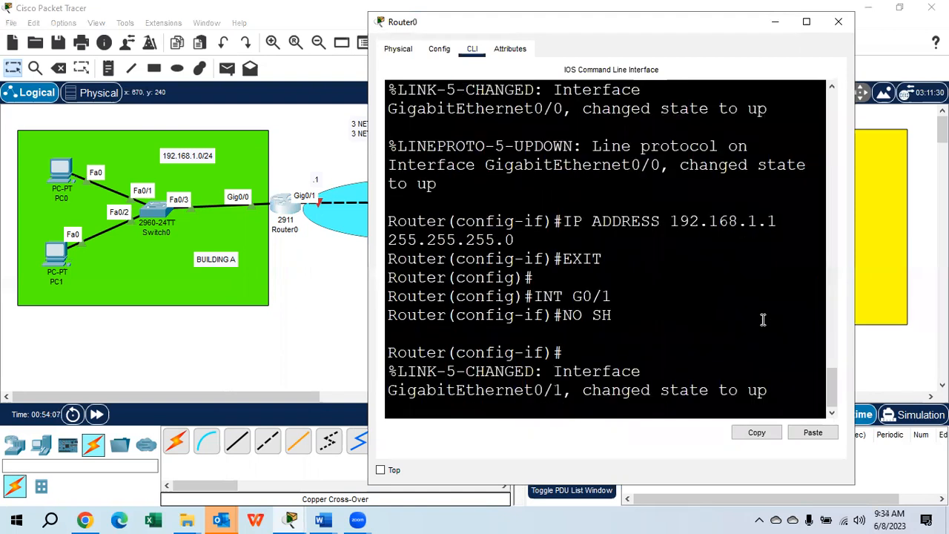
key("Return")
Assign IP address 192.168.2.1 with mask 255.255.255.0 to Router0's G0/1 interface and close the router window
type("IP")
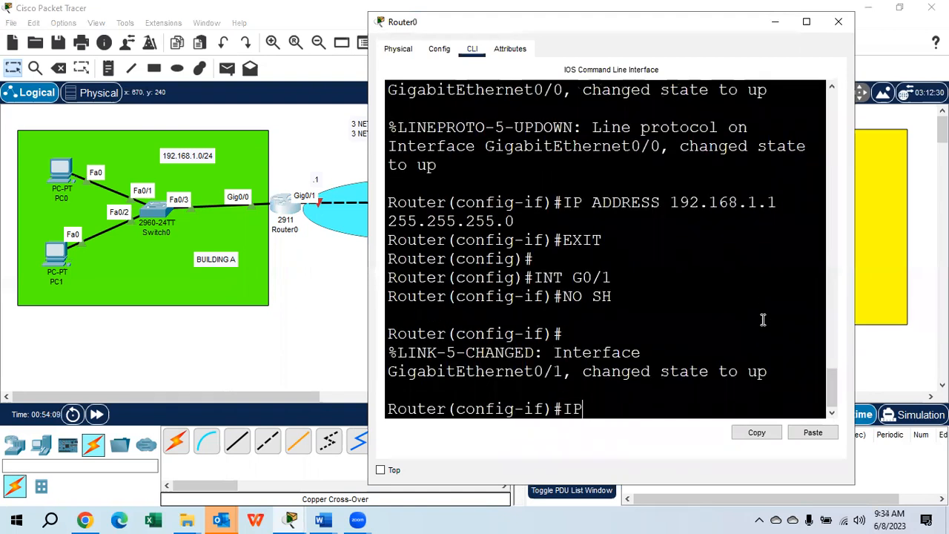
type(" ADDRESS 19")
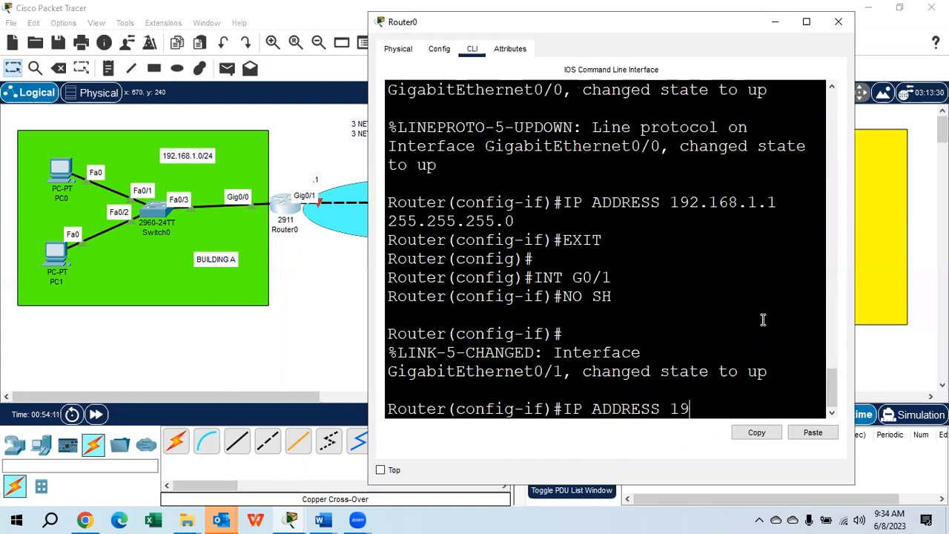
type("2.168.2.1")
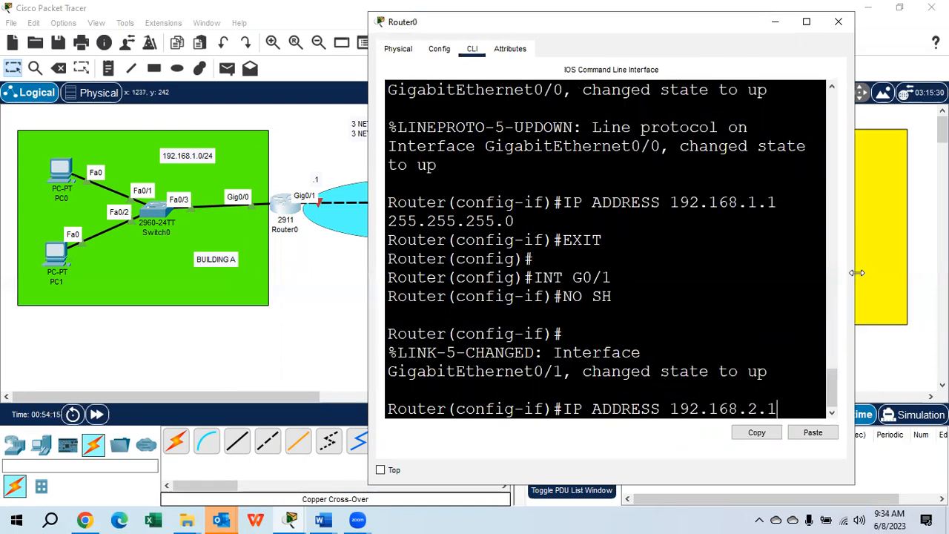
left_click_drag(856, 273, 947, 272)
type("2")
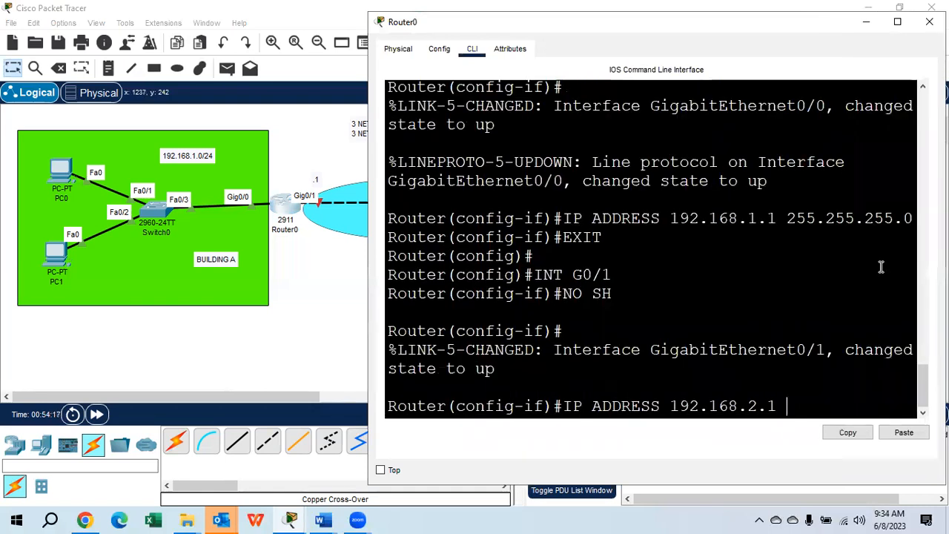
type("55.255.255.0")
key("Return")
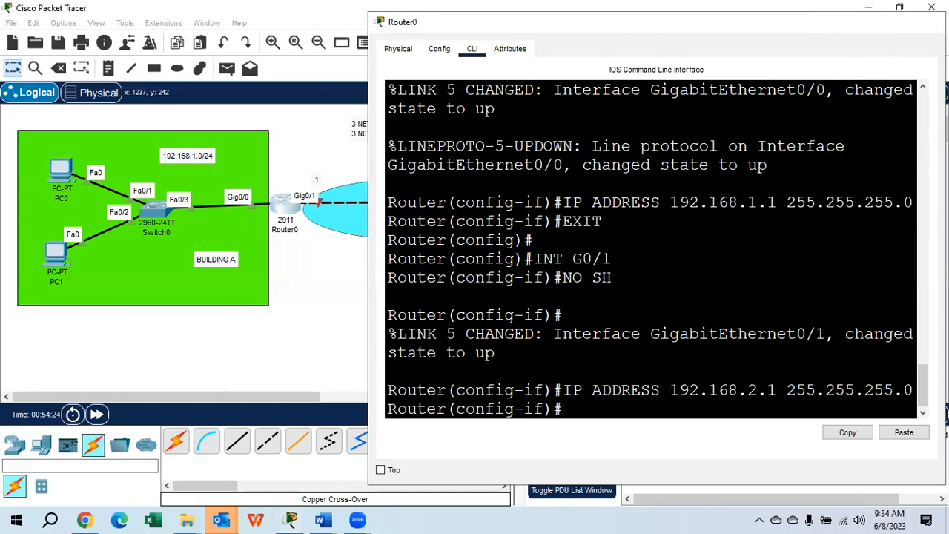
left_click(929, 21)
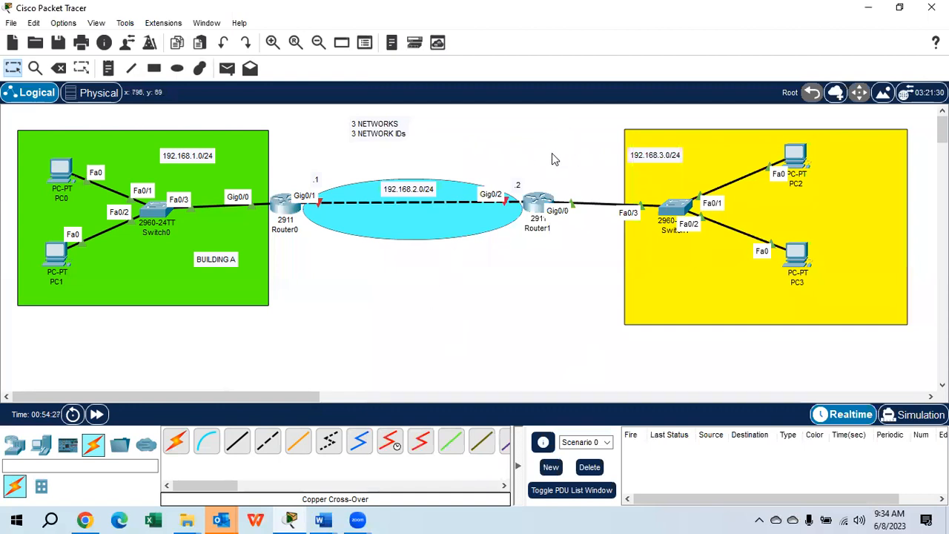
Return Router1 to global configuration mode with EXIT and select interface G0/2
left_click(539, 205)
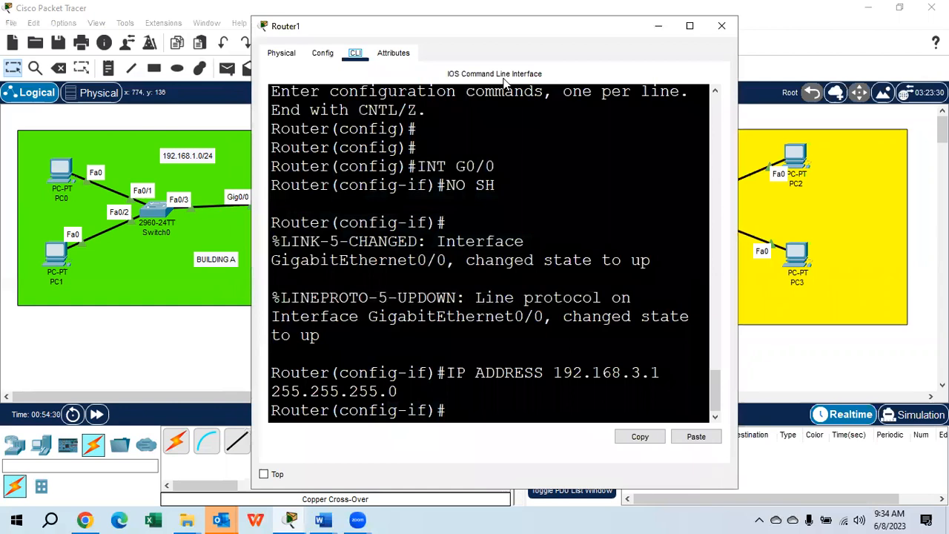
left_click_drag(375, 26, 697, 55)
type("EXIT")
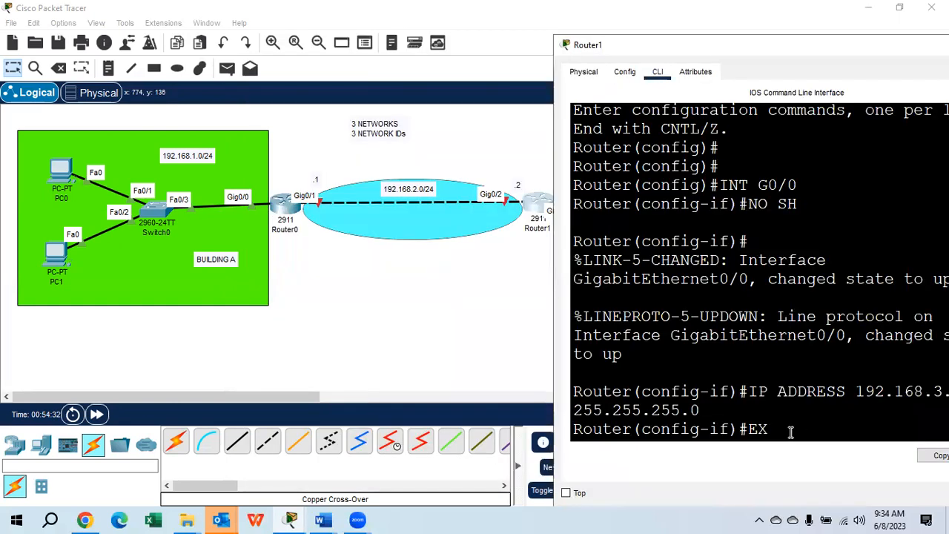
key("Return")
key("Return")
key("Return")
type("INT")
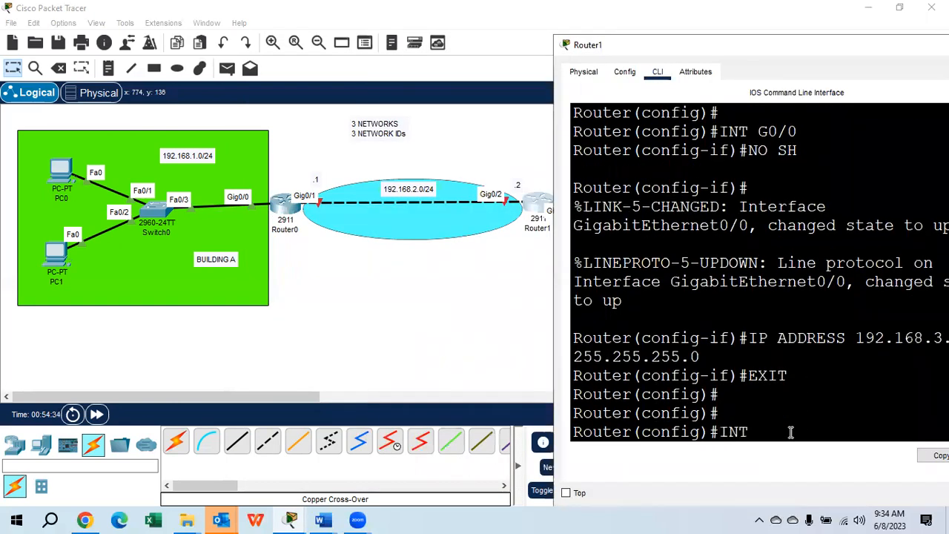
type(" G0/2")
key("Return")
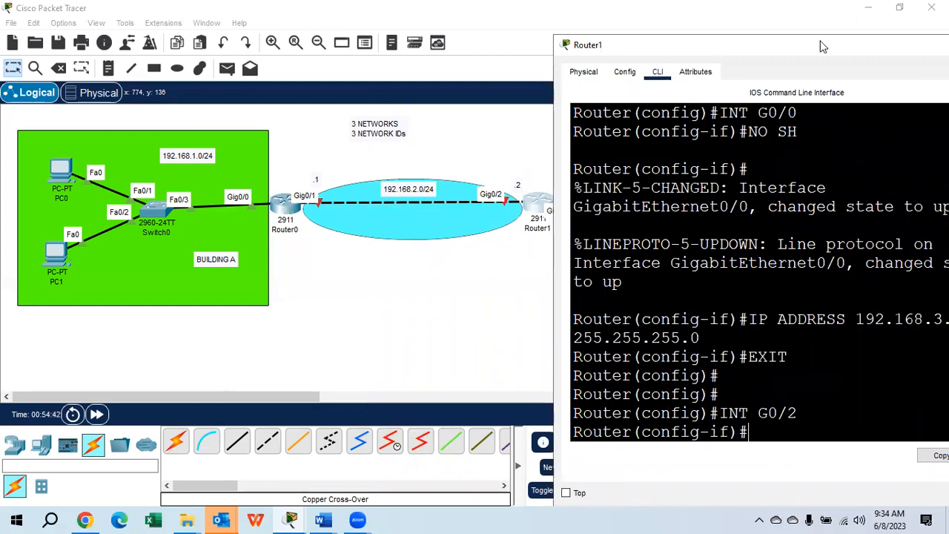
left_click_drag(788, 47, 756, 46)
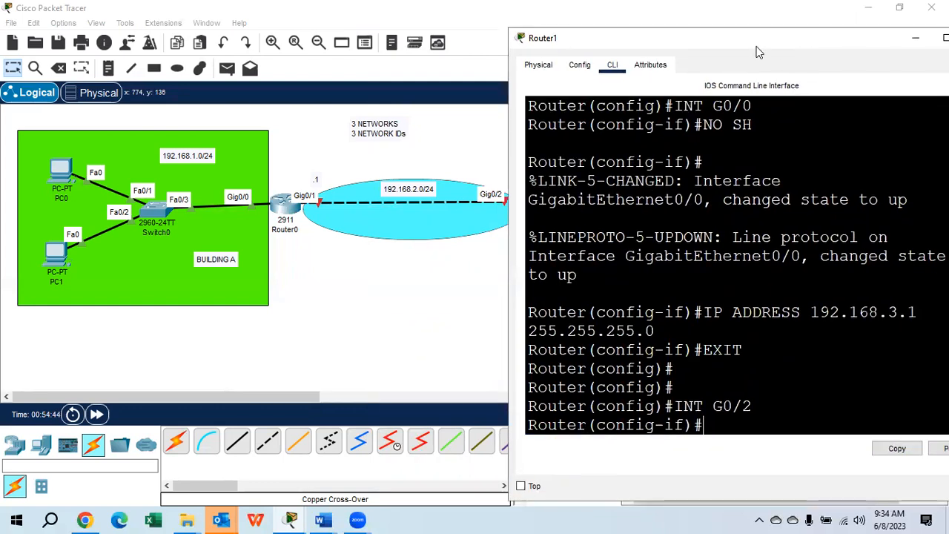
type("IP AD")
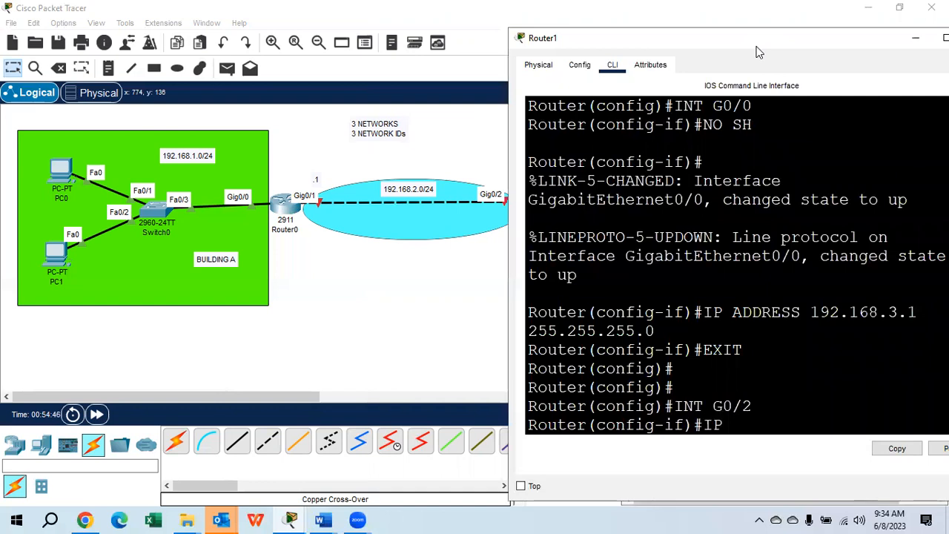
key("BackSpace")
key("BackSpace")
key("BackSpace")
key("BackSpace")
key("BackSpace")
Enable Router1's G0/2 interface with NO SH
type("NO SH")
key("Return")
key("Return")
Assign IP address 192.168.2.2 with mask 255.255.255.0 to Router1's G0/2 interface
type("IP ADDRESS")
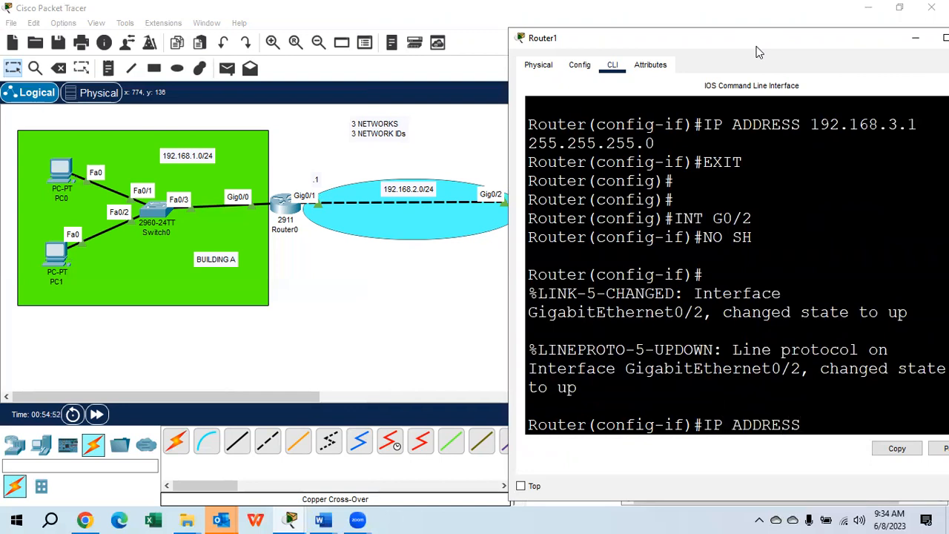
type(" 192.168.2.2")
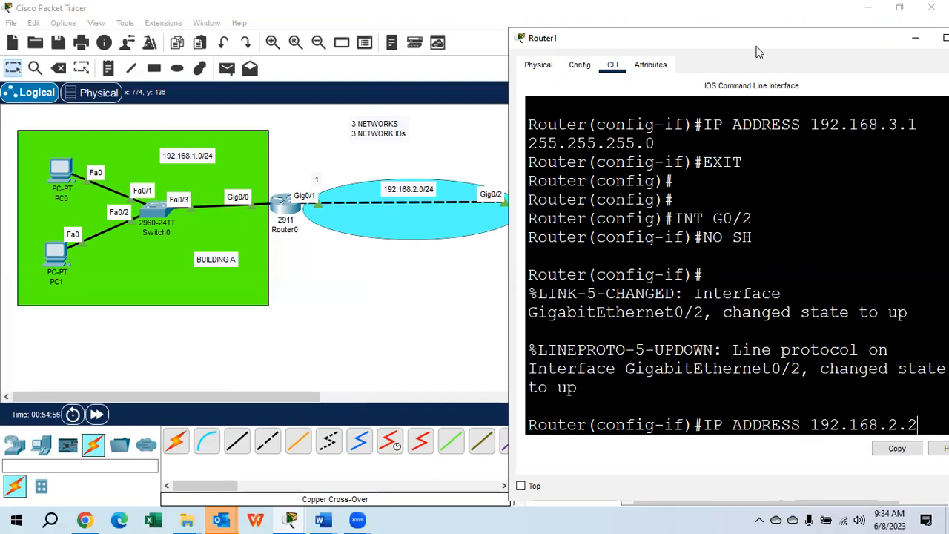
left_click_drag(505, 221, 380, 238)
type("255.255.255")
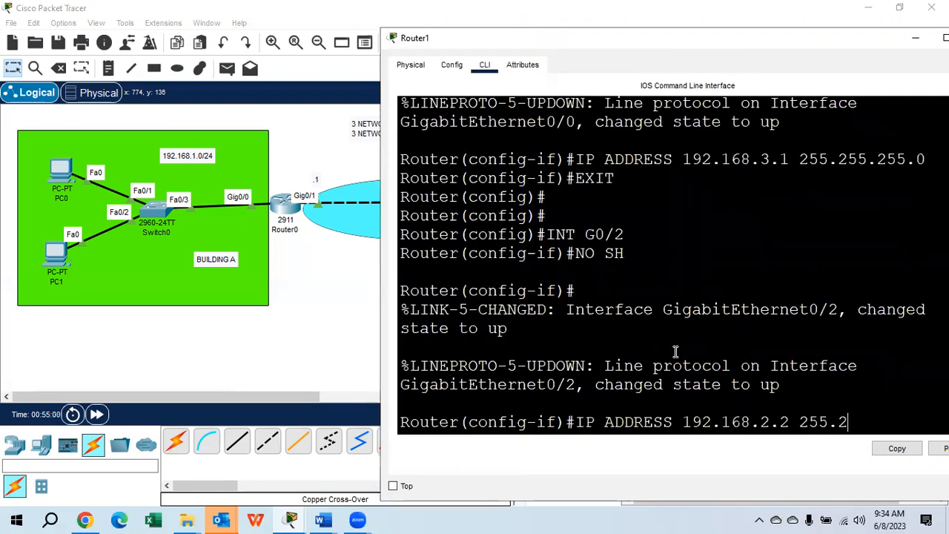
type(".0")
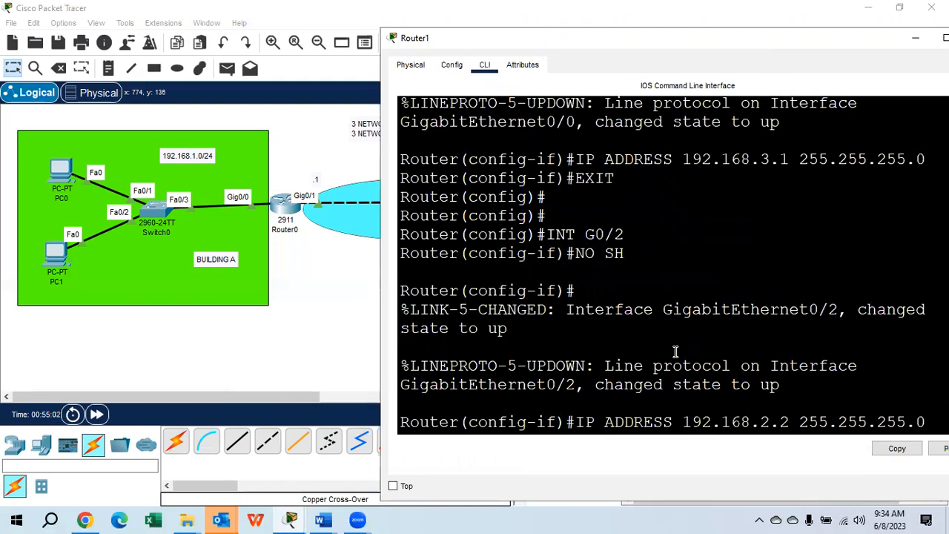
key("Return")
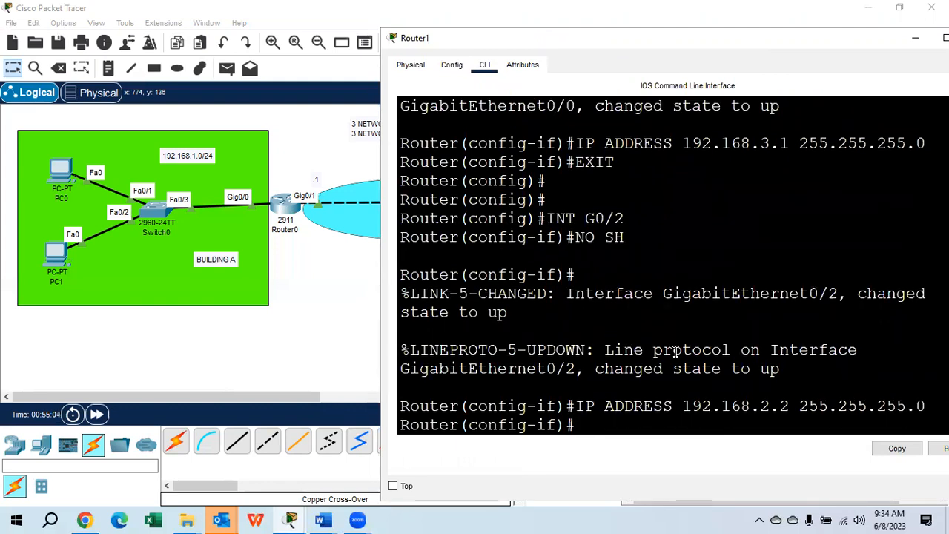
Save Router1's configuration with DO WR and return to privileged mode with END
type("DO WR")
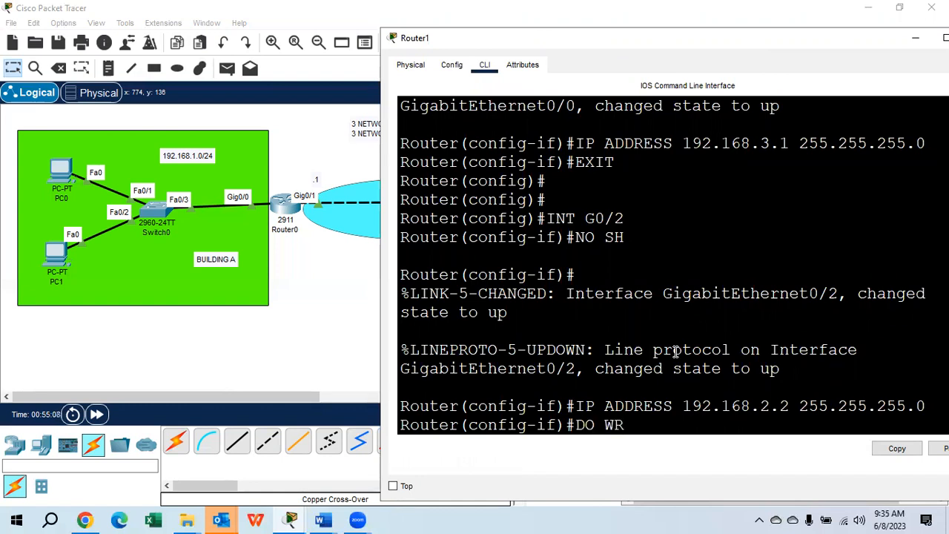
key("Return")
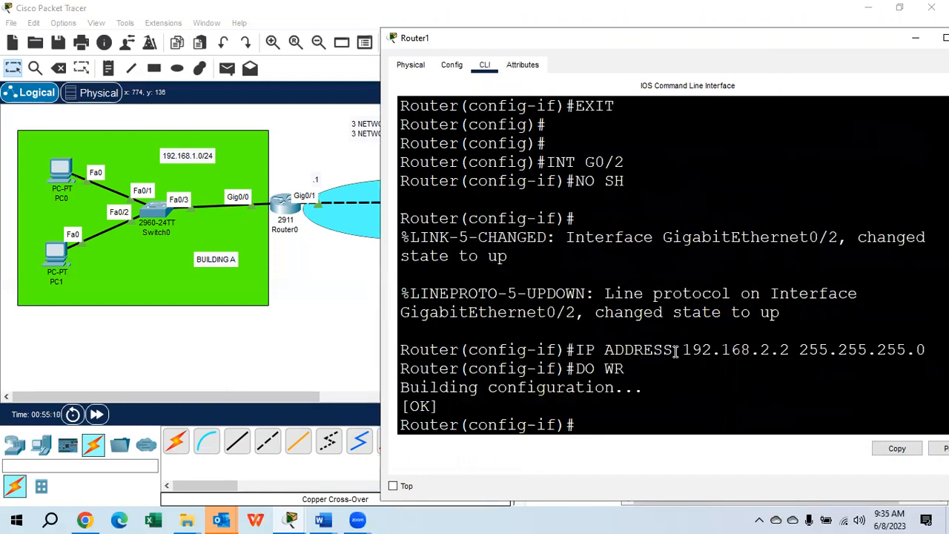
type("ENMD")
key("BackSpace")
key("BackSpace")
type("D")
key("Return")
key("Return")
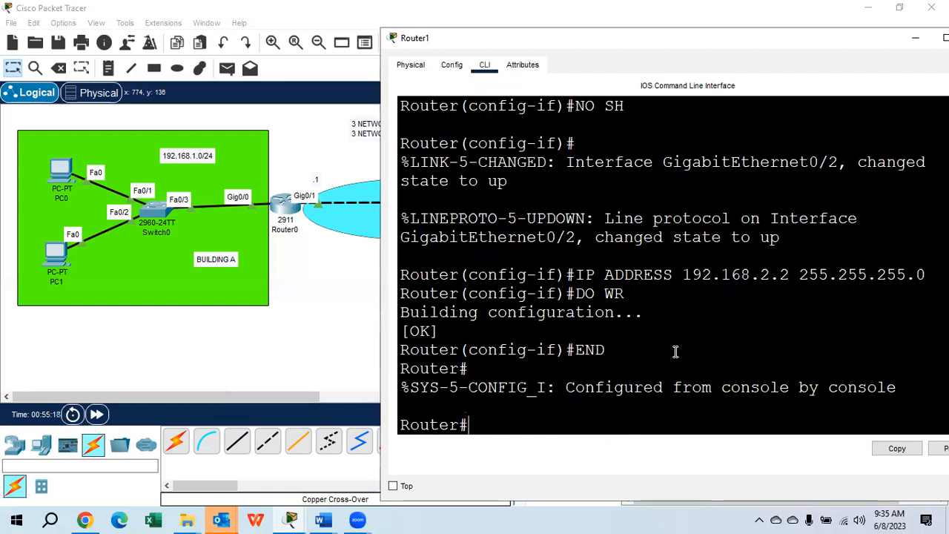
Ping 192.168.2.1 twice from Router1's privileged mode to test the link to Router0, and close Router1's window
type("PING 192.168.1.1")
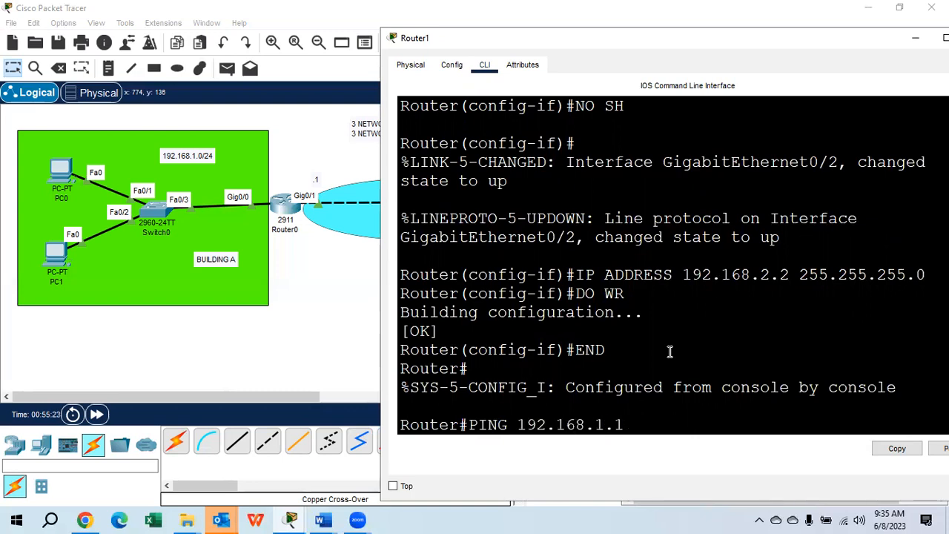
key("BackSpace")
key("BackSpace")
key("BackSpace")
type("2.1")
key("Return")
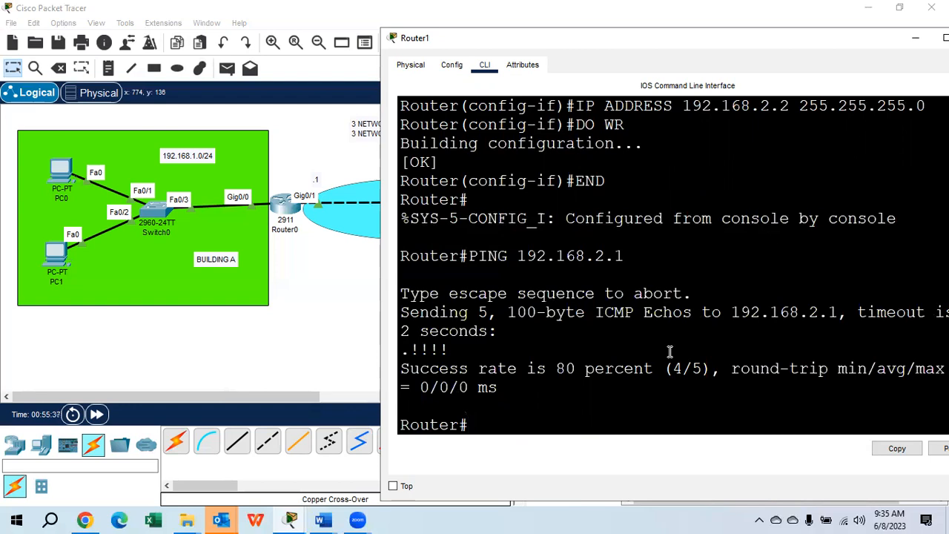
key("Up")
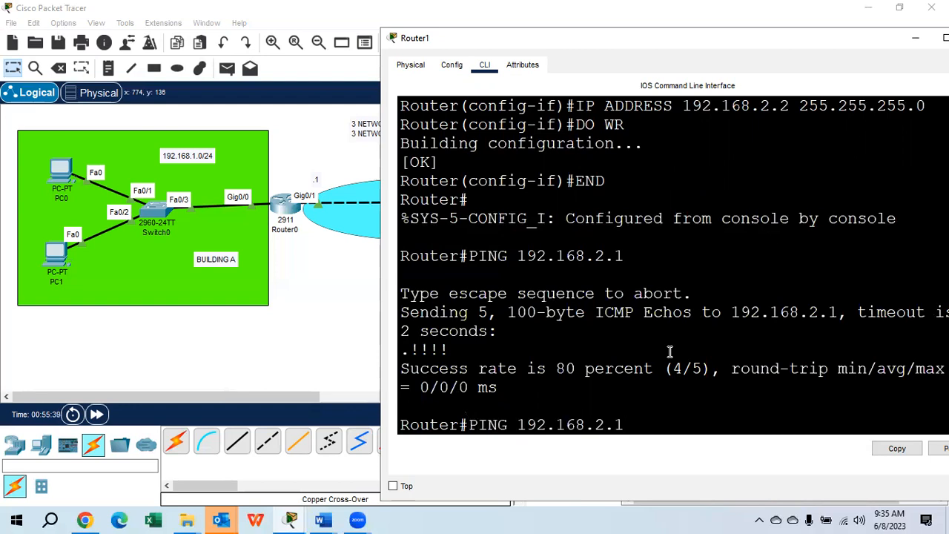
key("Return")
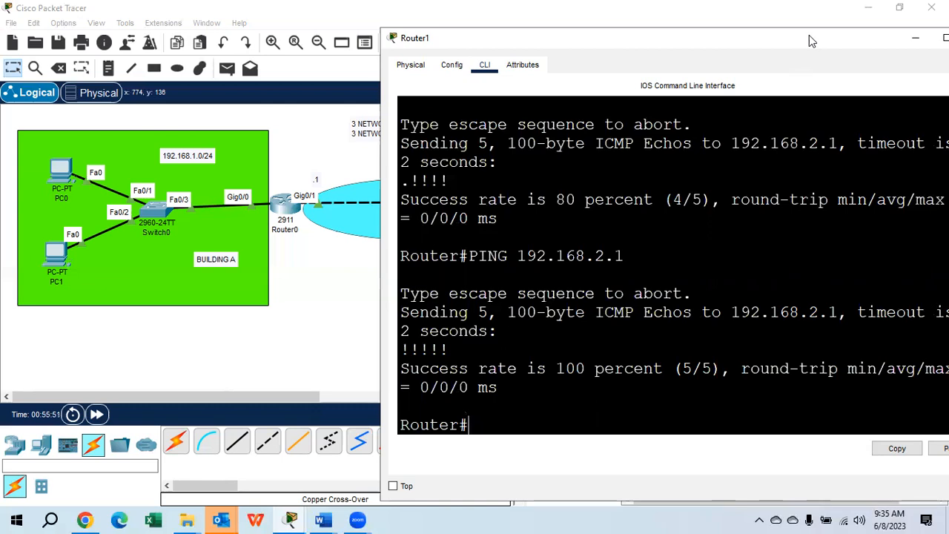
left_click_drag(861, 38, 654, 86)
left_click(772, 85)
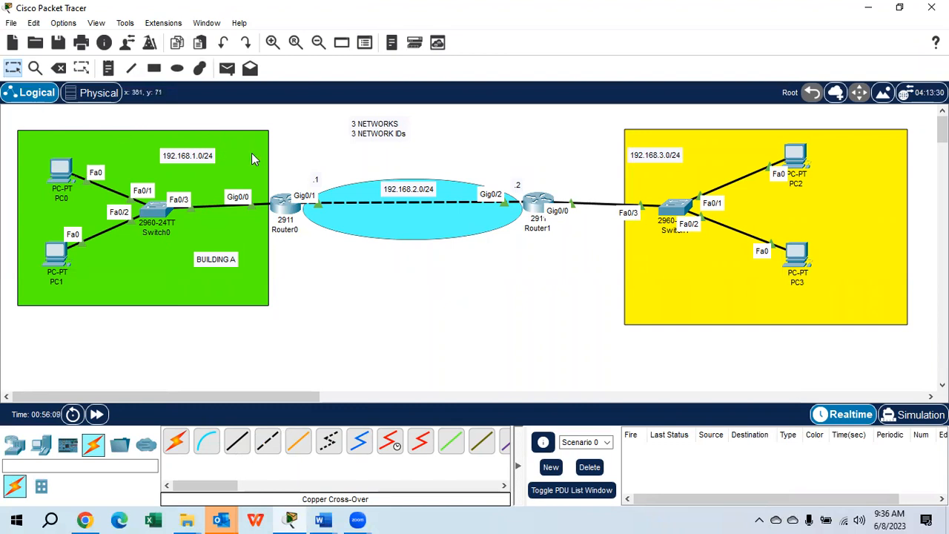
Ping 192.168.3.3 from PC0's command prompt to test reachability of the third network, and close PC0's window
left_click(62, 172)
left_click(557, 97)
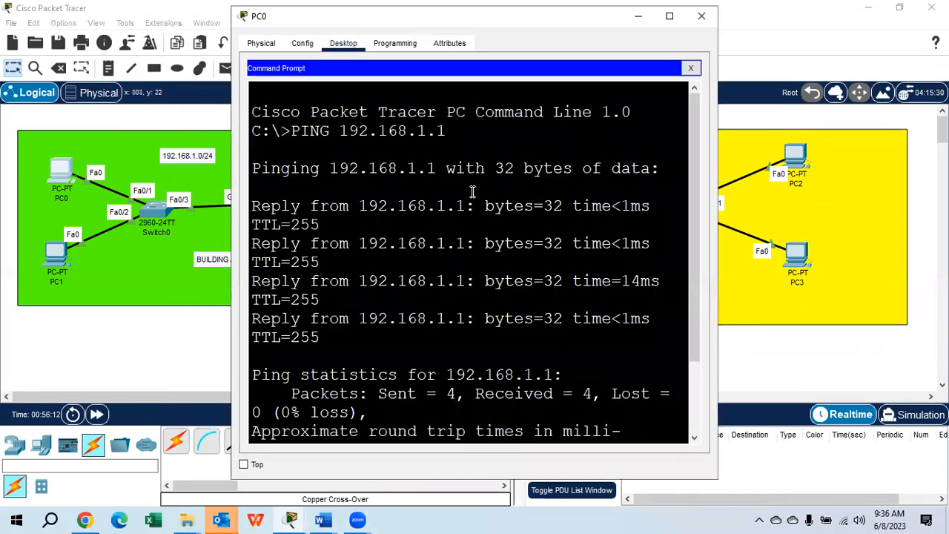
key("Return")
key("Return")
key("Return")
key("Return")
type("PING 192.168.3.3")
key("Return")
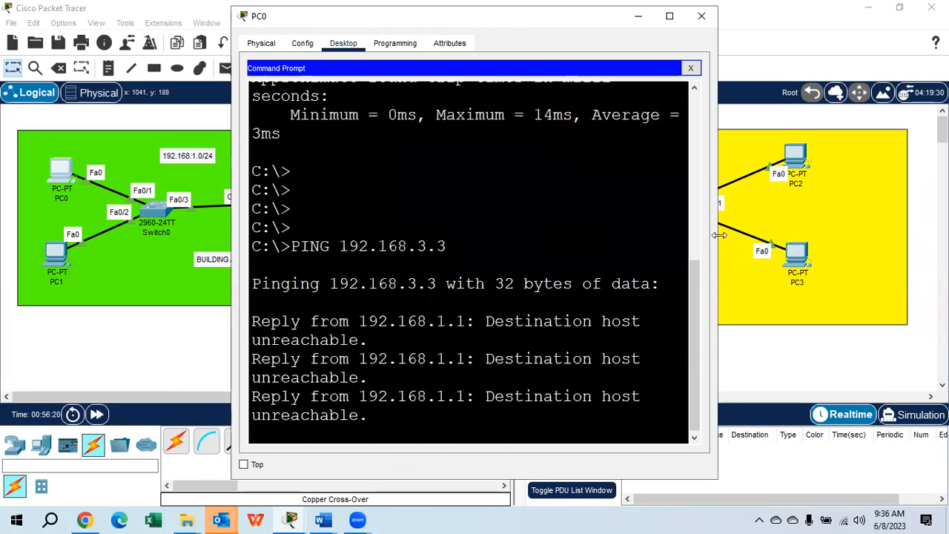
left_click_drag(719, 235, 886, 213)
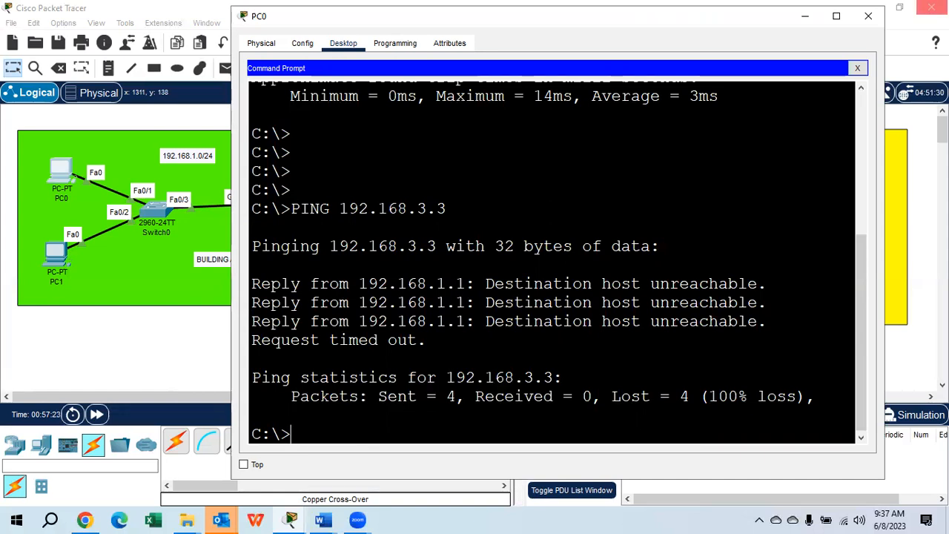
left_click(868, 15)
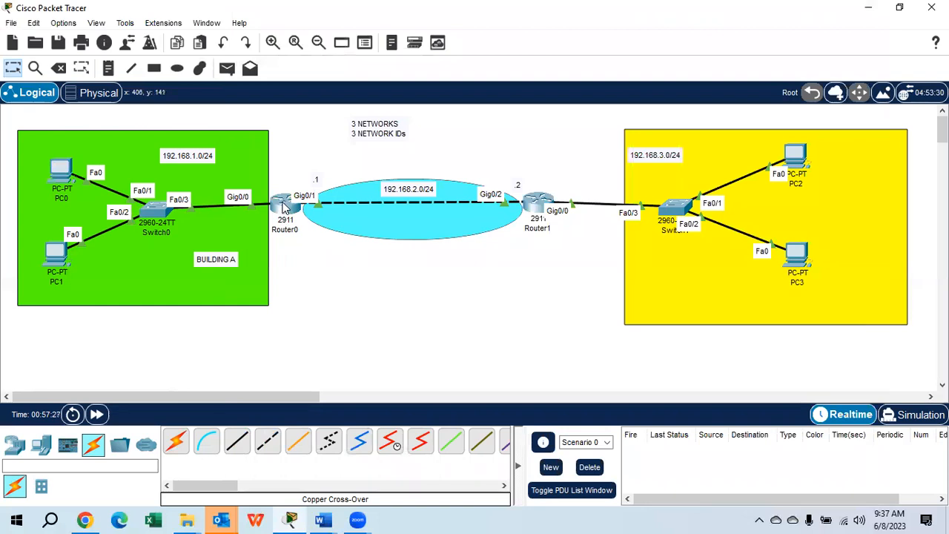
Open Router0's command line and return to global configuration mode with EXIT
left_click(284, 208)
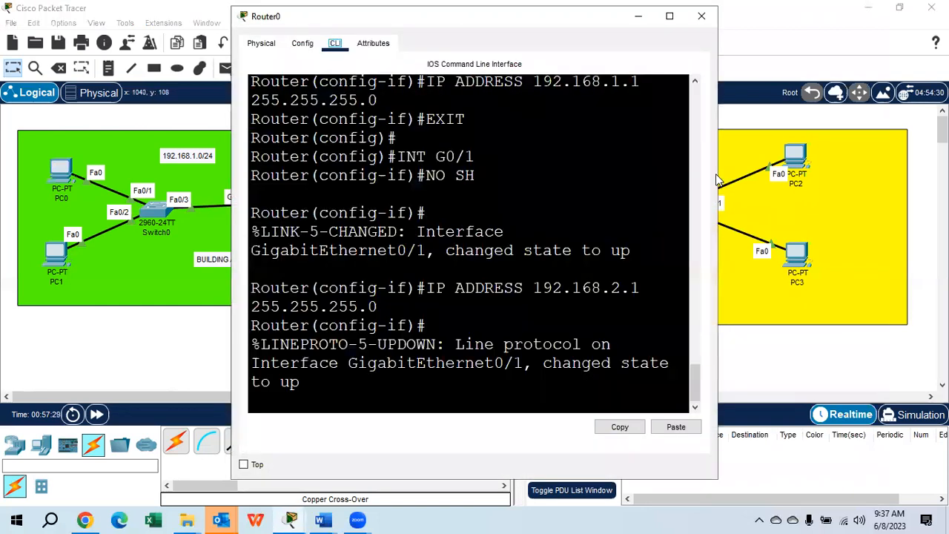
left_click_drag(718, 180, 897, 180)
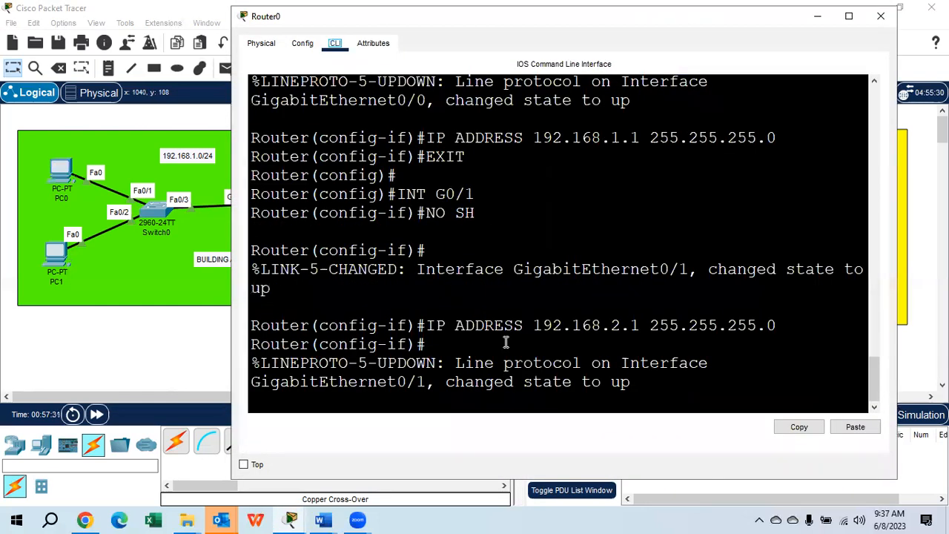
left_click(329, 404)
key("Return")
key("Return")
key("Return")
key("Return")
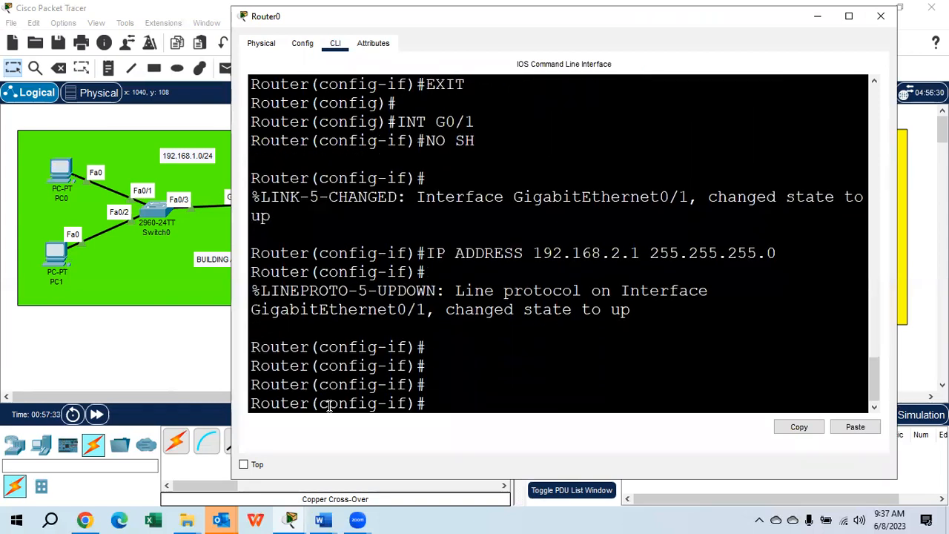
type("EXIT")
key("Return")
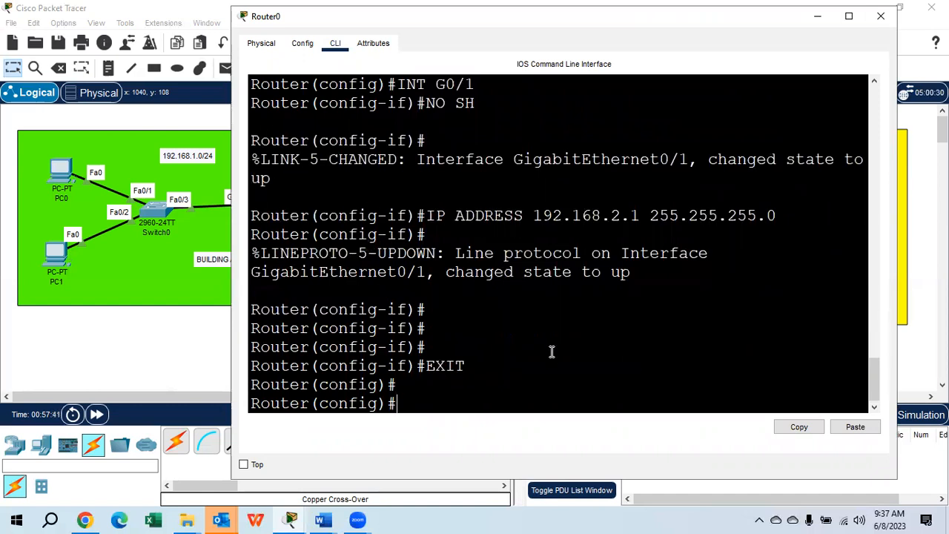
Start RIP routing on Router0 with ROUTER RIP and set it to VERSION 2
type("ROUTER RIP")
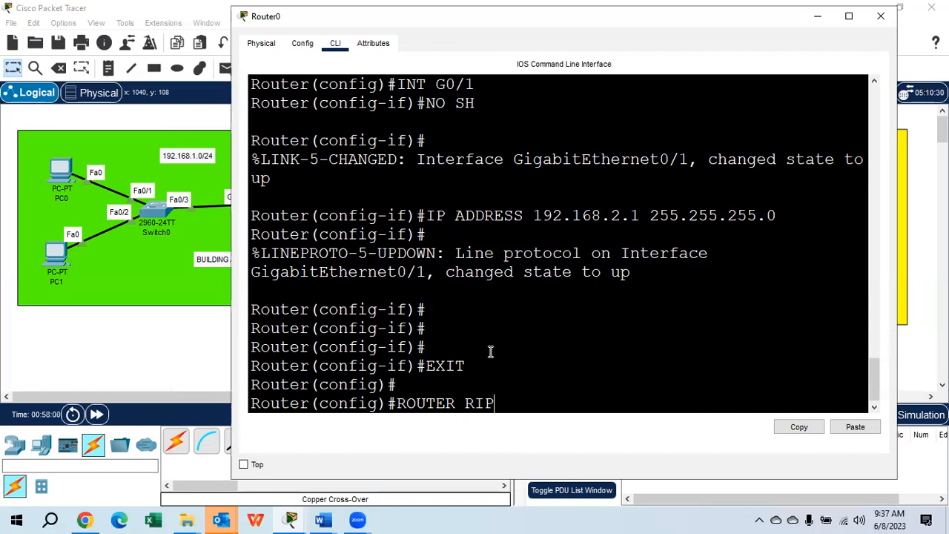
key("Return")
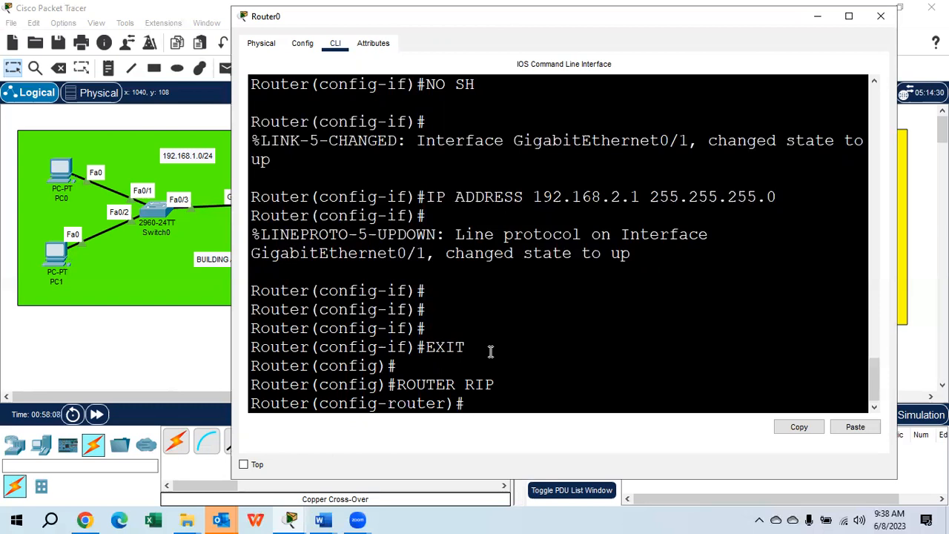
type("VERSION")
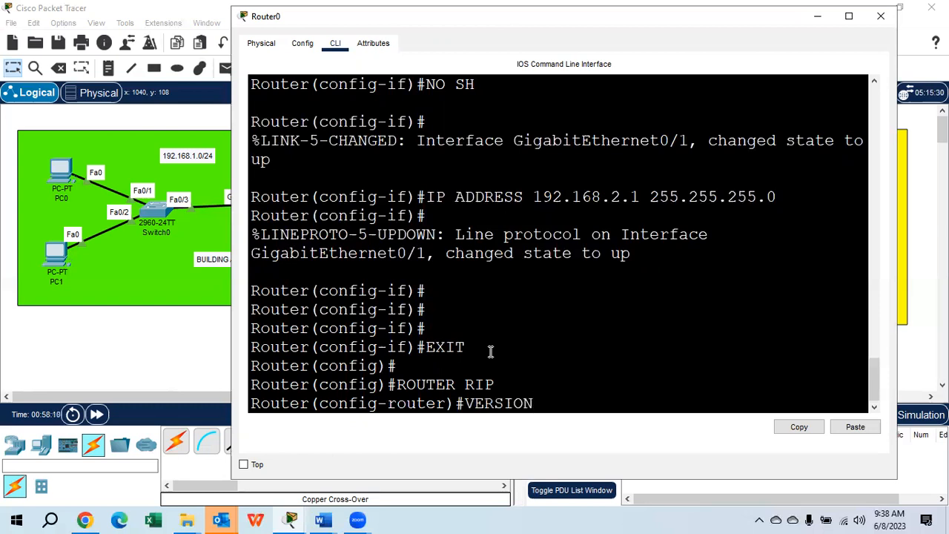
type(" 2")
key("Return")
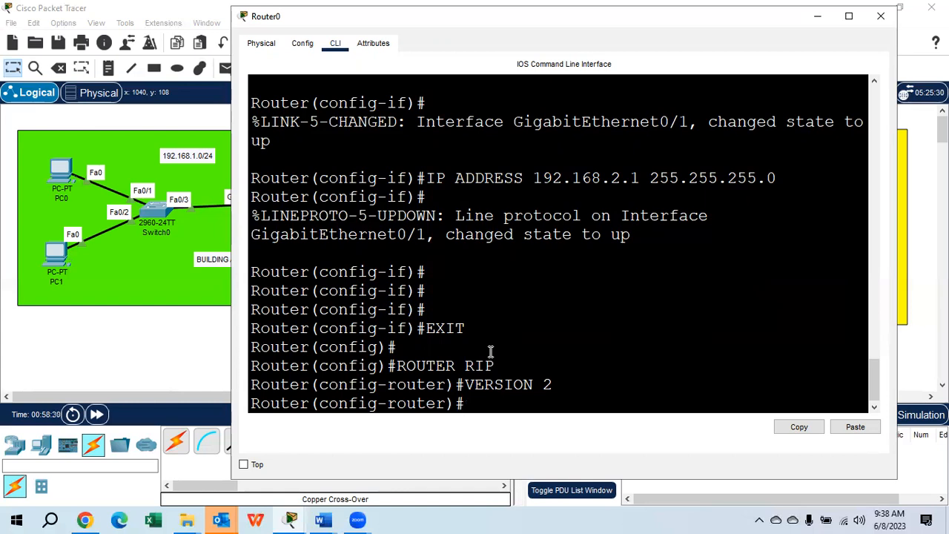
Add network 192.168.1.0 to Router0's RIP configuration with the NETWORK command
type("NETWORK 192.168")
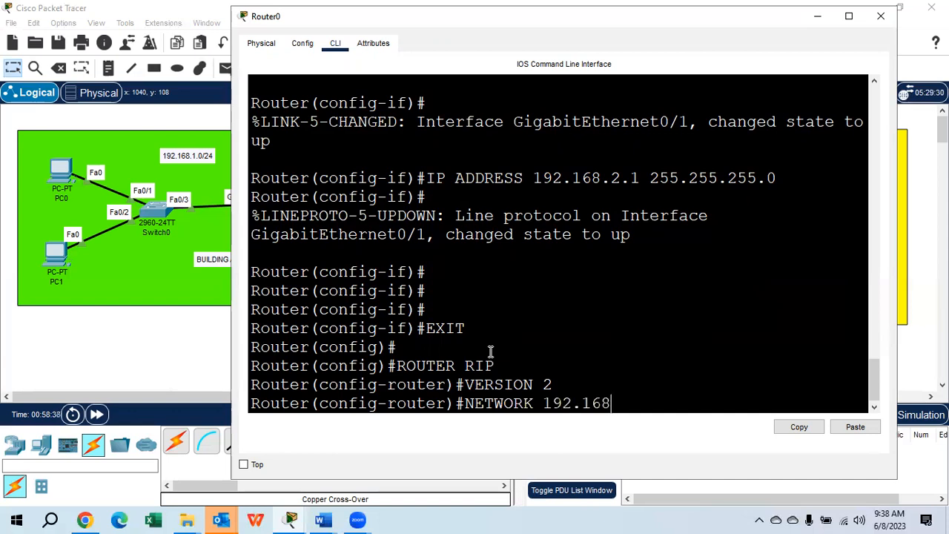
type(".1.0")
key("Return")
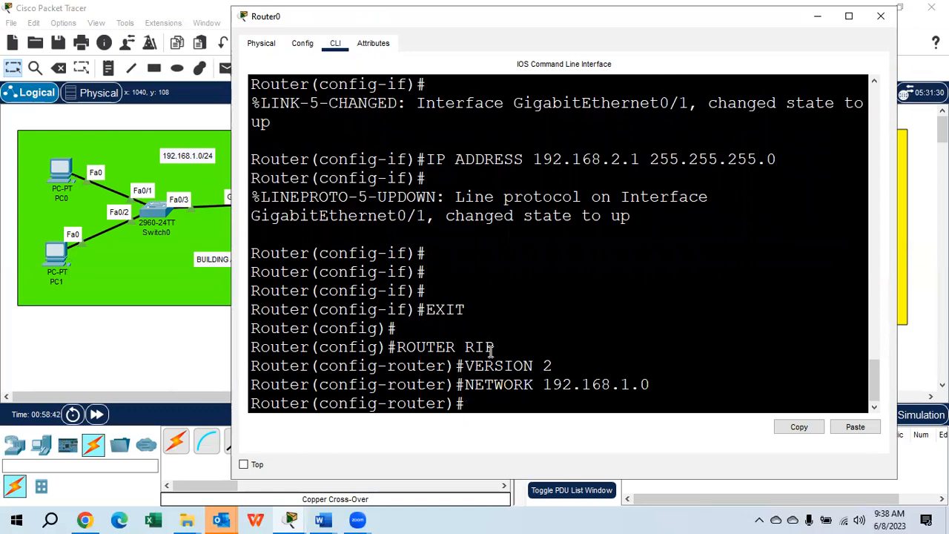
Add network 192.168.2.0 to Router0's RIP configuration by reusing the previous NETWORK command
key("Up")
key("Left")
key("Left")
key("BackSpace")
type("2")
key("Return")
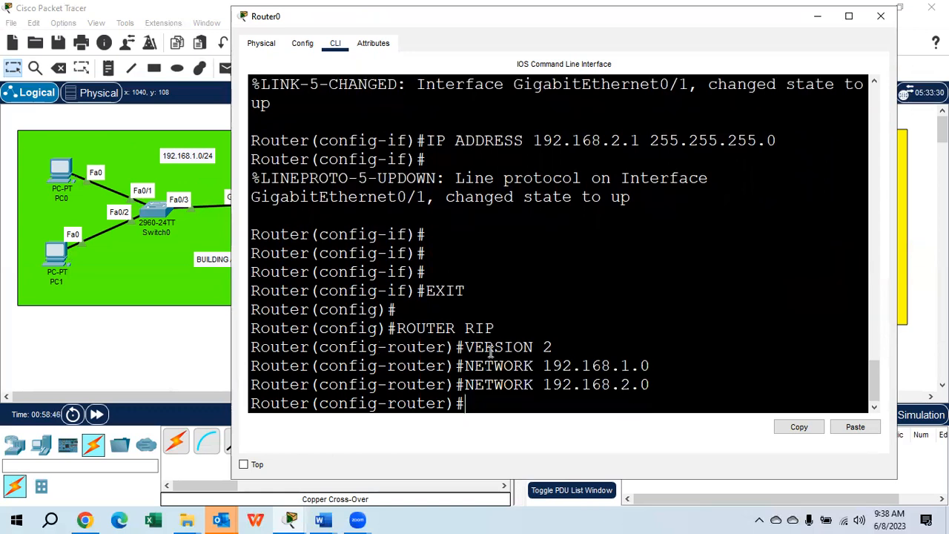
Add network 192.168.3.0 to Router0's RIP configuration by reusing the previous NETWORK command
key("Up")
key("Left")
key("Left")
key("BackSpace")
type("3")
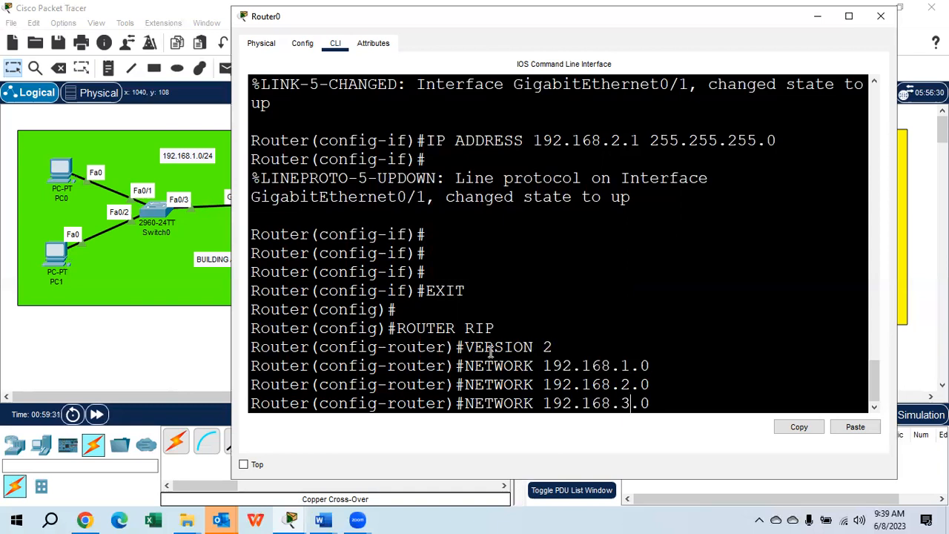
key("Return")
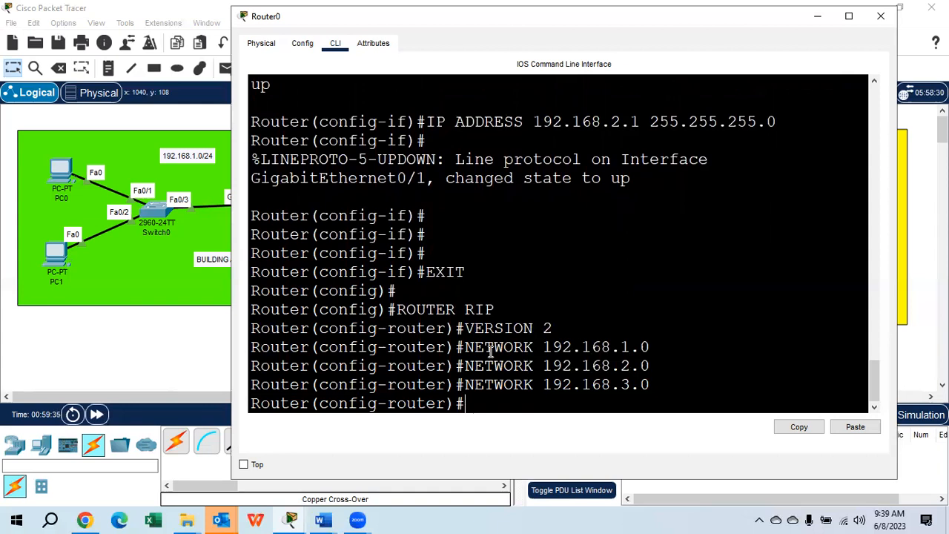
Disable automatic route summarization in Router0's RIP configuration with NO AUTO-SUMMARY
type("NO AU")
key("Tab")
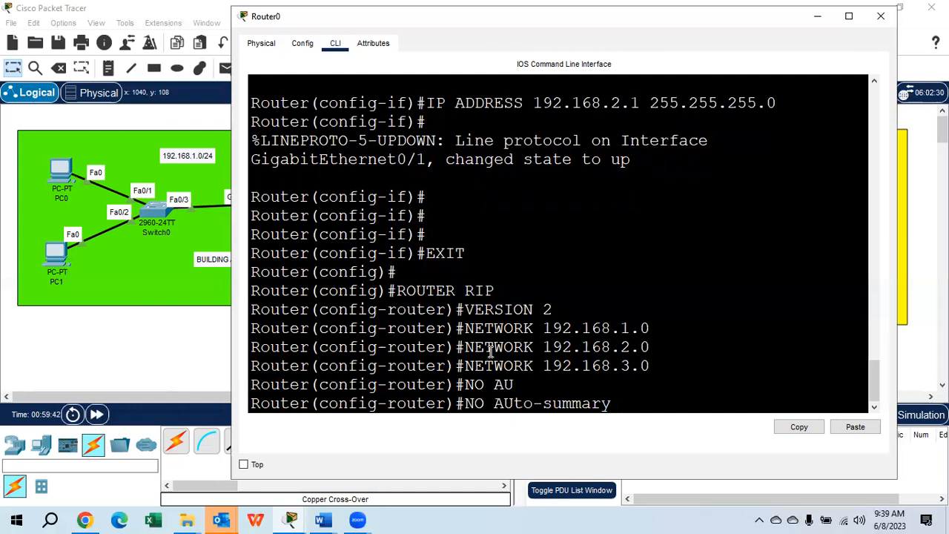
key("Return")
Save Router0's configuration with DO WR and close its window
type("DO WR")
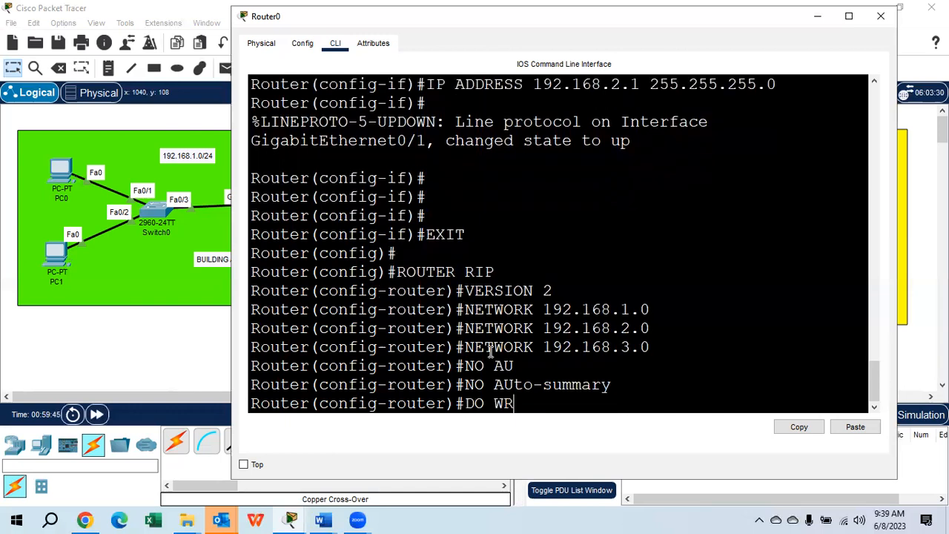
key("Return")
type("EN")
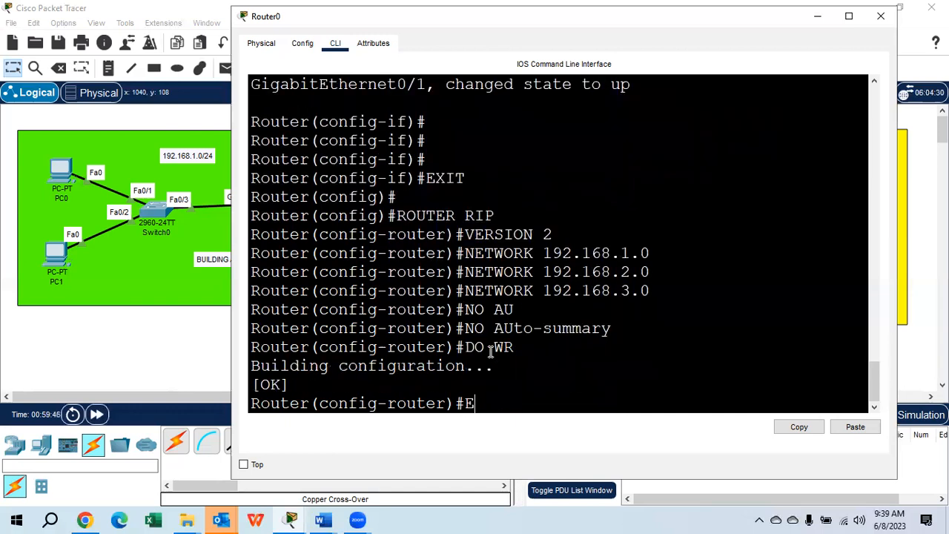
key("BackSpace")
key("BackSpace")
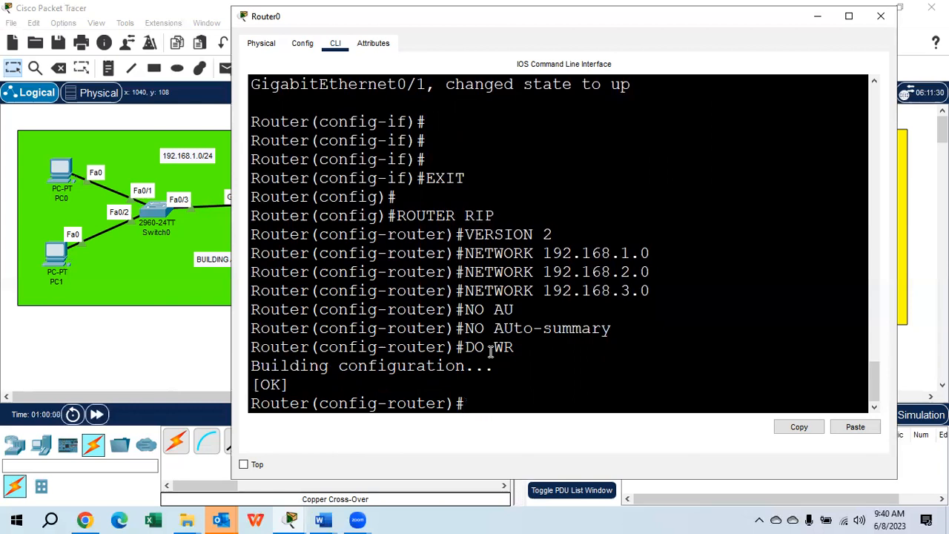
left_click(880, 16)
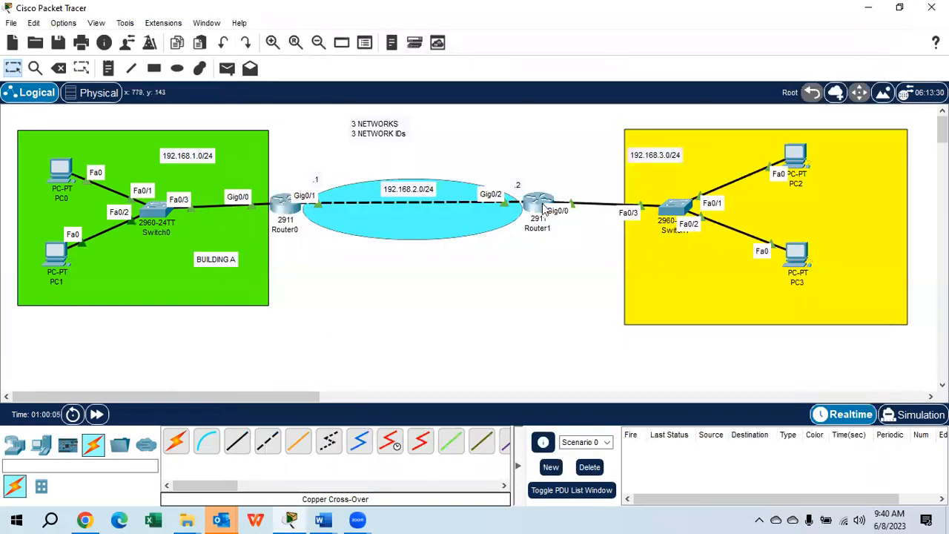
Open Router1's command line and enter global configuration mode with CONF T
left_click(543, 209)
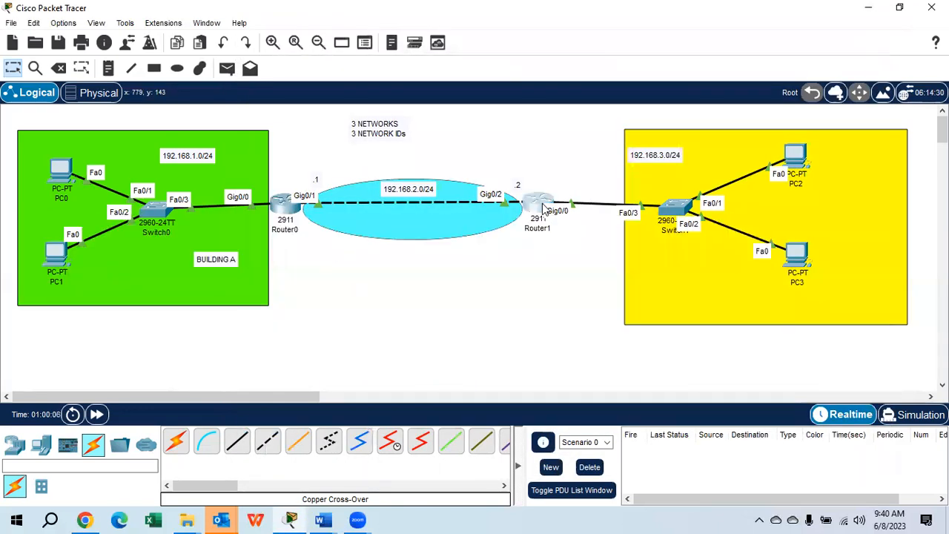
type("CONF T")
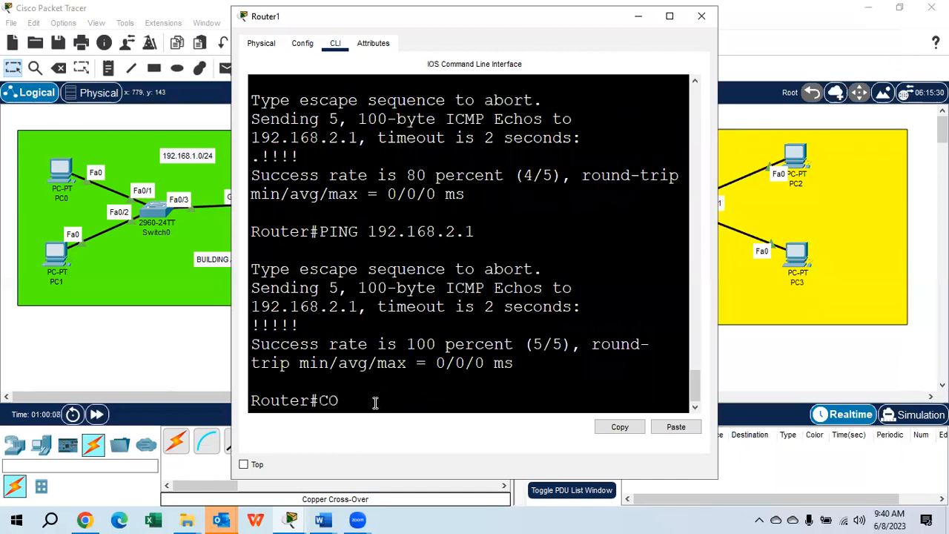
key("Return")
Start RIP routing on Router1 with ROUTER RIP and set it to VERSION 2
key("Return")
key("Return")
type("ROUTER RIP")
key("Return")
type("VERSION 2")
key("Return")
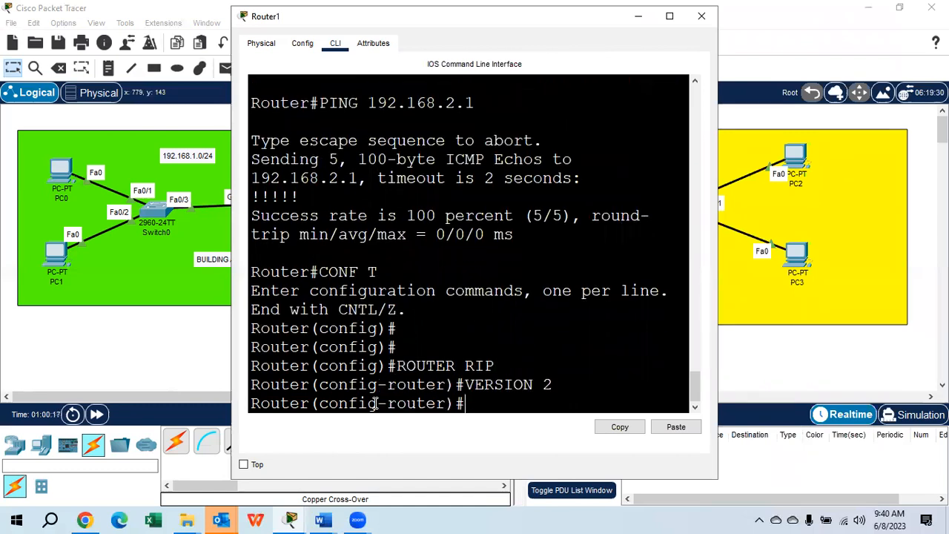
Add network 192.168.1.0 to Router1's RIP configuration with the NETWORK command
type("NETWR")
key("BackSpace")
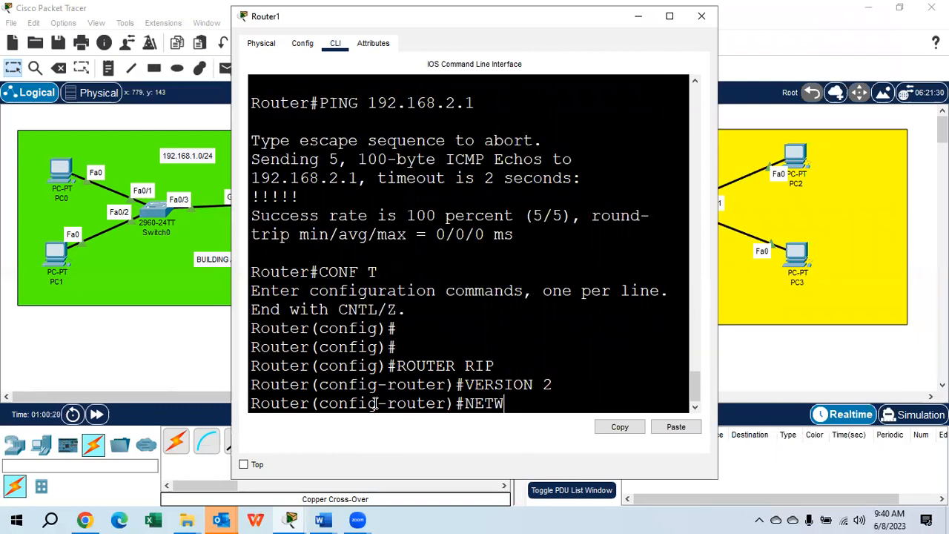
type("ORK 192.168")
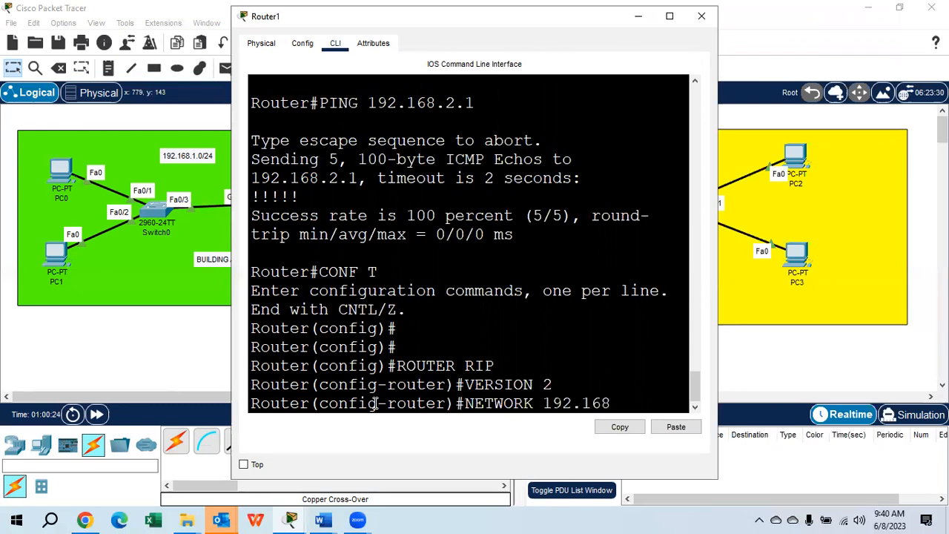
type(".1.0")
key("Return")
Add network 192.168.2.0 to Router1's RIP configuration by reusing the previous NETWORK command
key("Up")
key("Left")
key("Left")
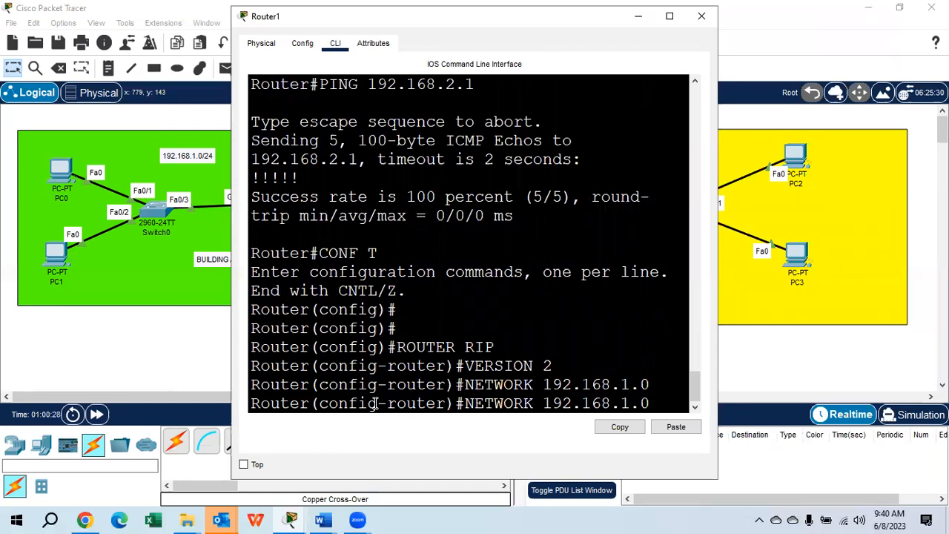
type("2")
key("Left")
key("BackSpace")
key("Return")
Add network 192.168.3.0 to Router1's RIP configuration by reusing the previous NETWORK command
key("Up")
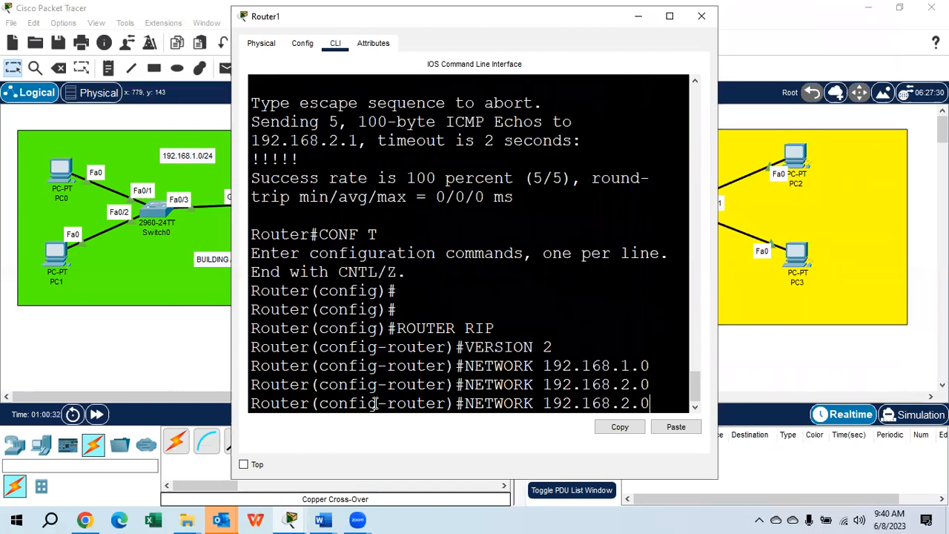
key("Left")
key("Left")
key("BackSpace")
type("3")
key("Return")
Disable automatic route summarization in Router1's RIP configuration with the NO AUTO-SUMMARY command
type("NO AU")
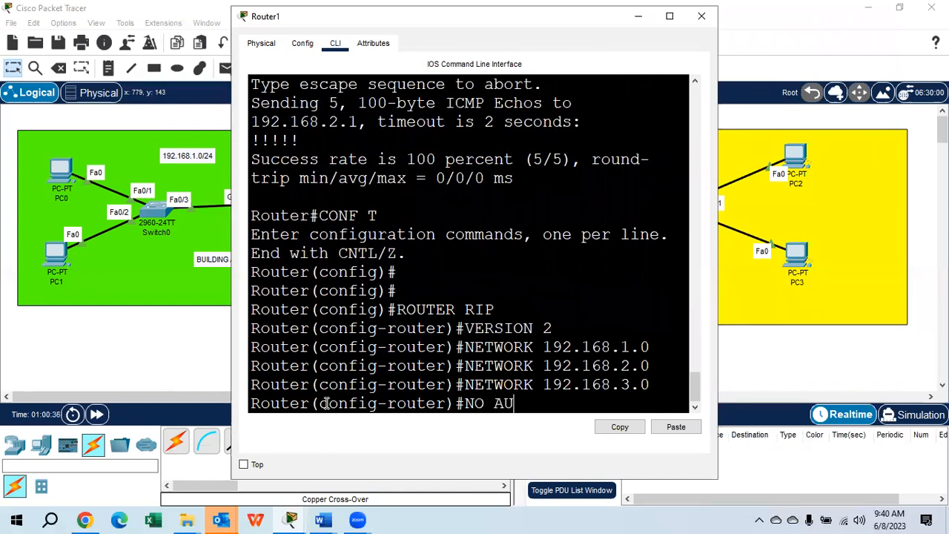
key("Tab")
key("Return")
Save Router1's configuration with DO WR and close the router's window
type("DO WR")
key("Return")
type("E")
key("BackSpace")
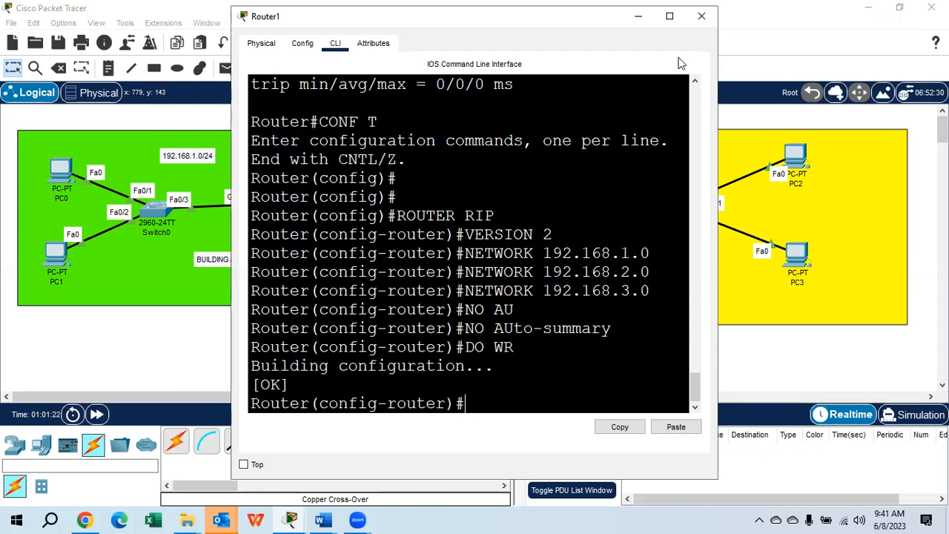
left_click(701, 16)
Widen PC0's command prompt window and ping 192.168.3.3, repeating the ping to test connectivity to the 192.168.3.0/24 network
left_click(63, 176)
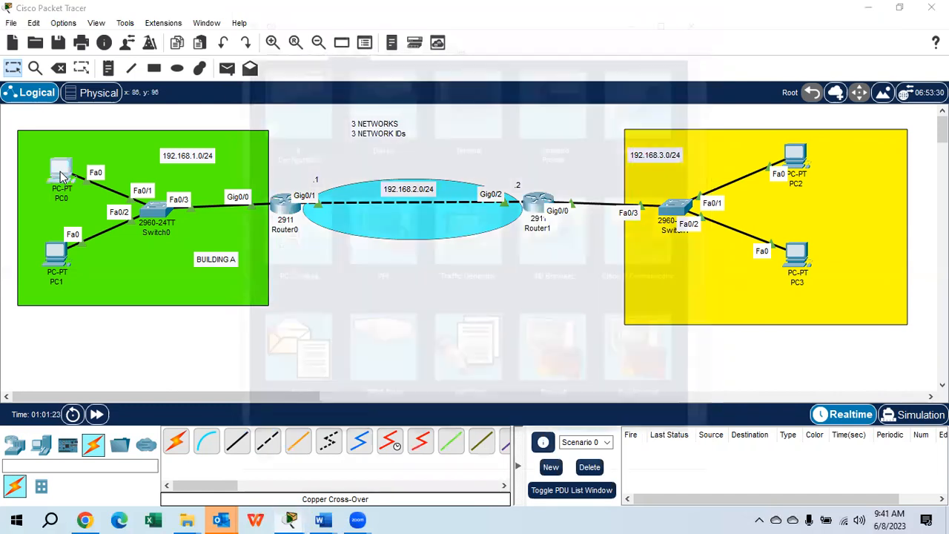
left_click(560, 92)
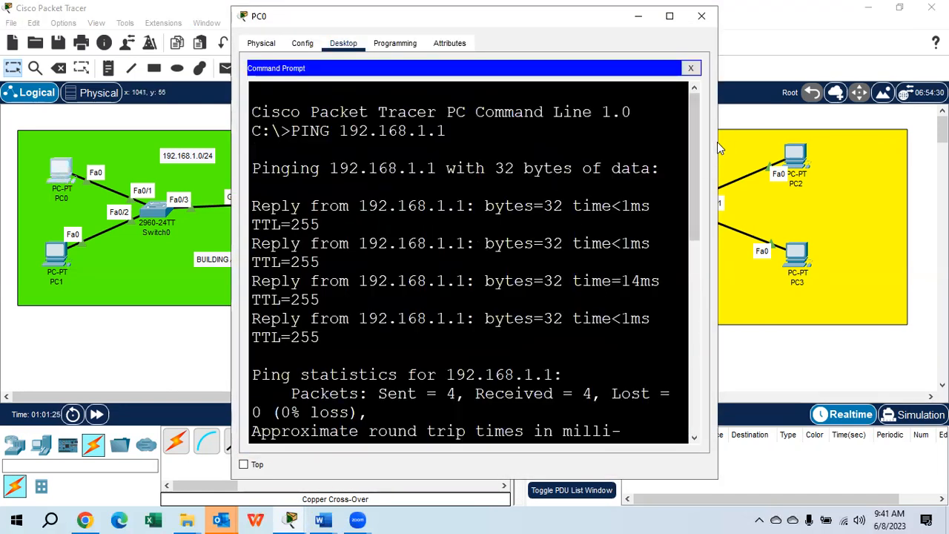
left_click_drag(718, 141, 918, 141)
key("Return")
key("Return")
type("PING 192.168.3.3")
key("Return")
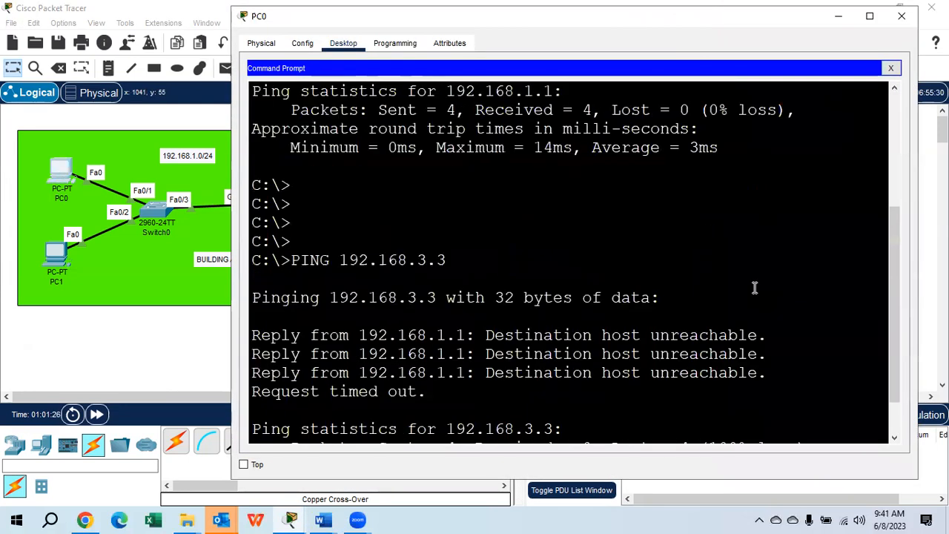
key("Up")
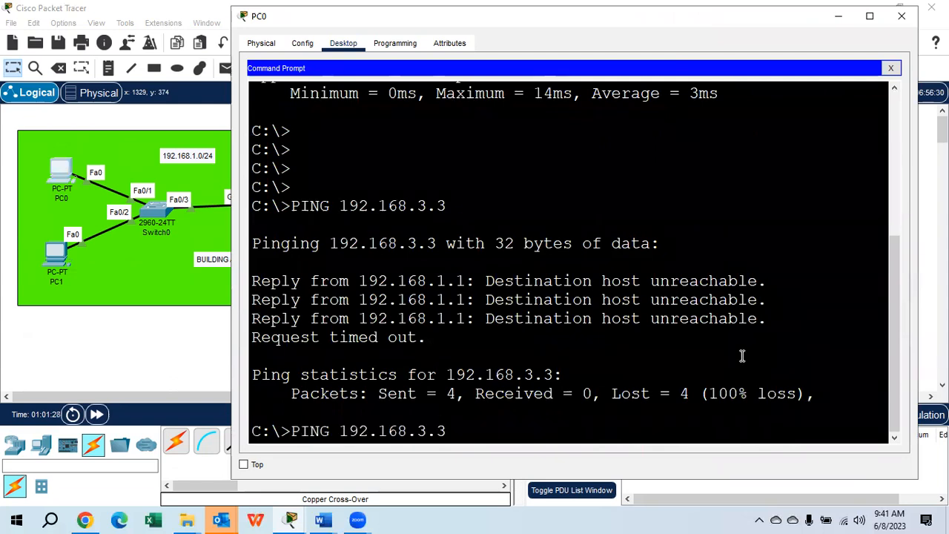
key("Return")
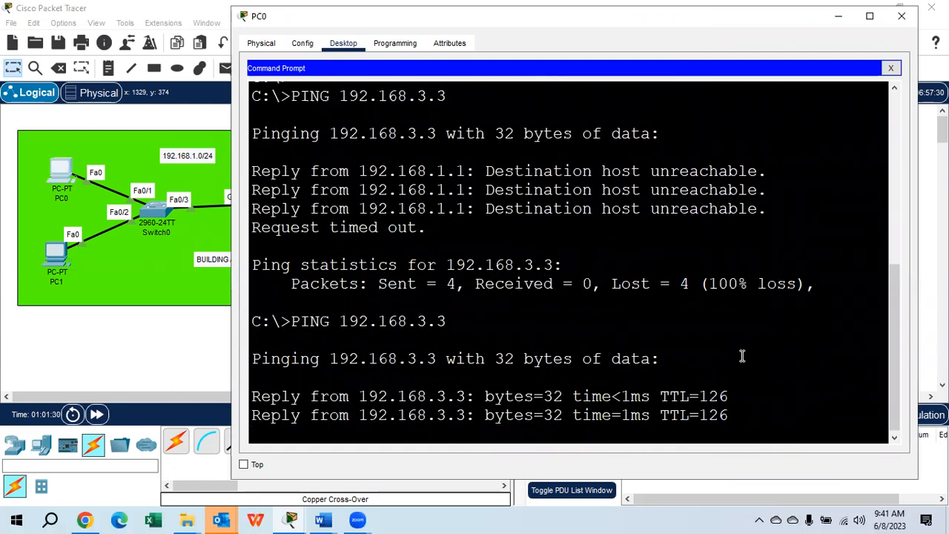